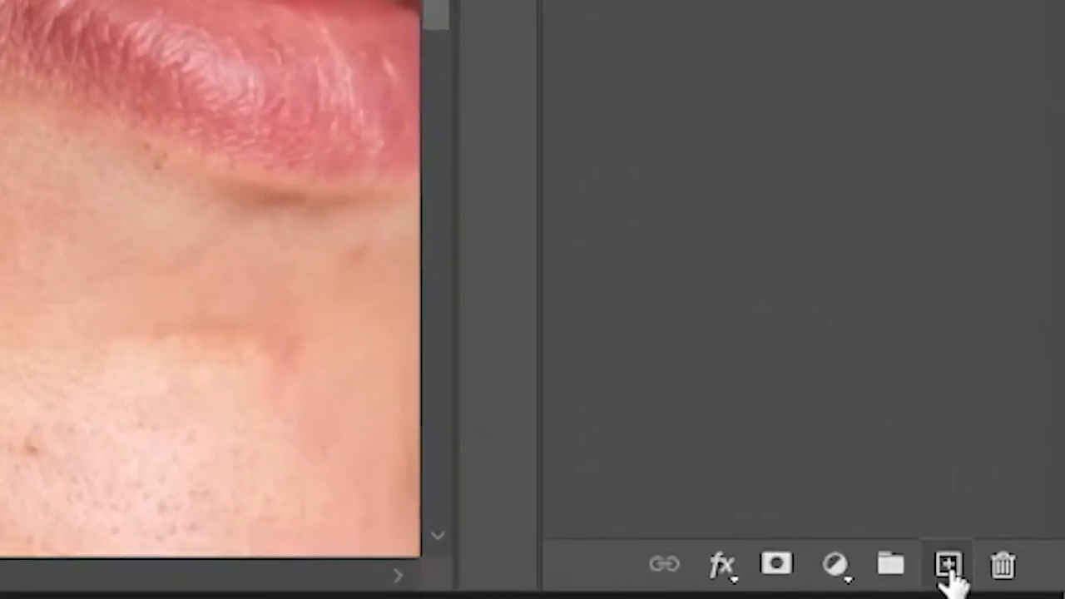
# Add a new empty layer above the portrait photo layer and keep it selected for retouching.
pyautogui.click(949, 566)
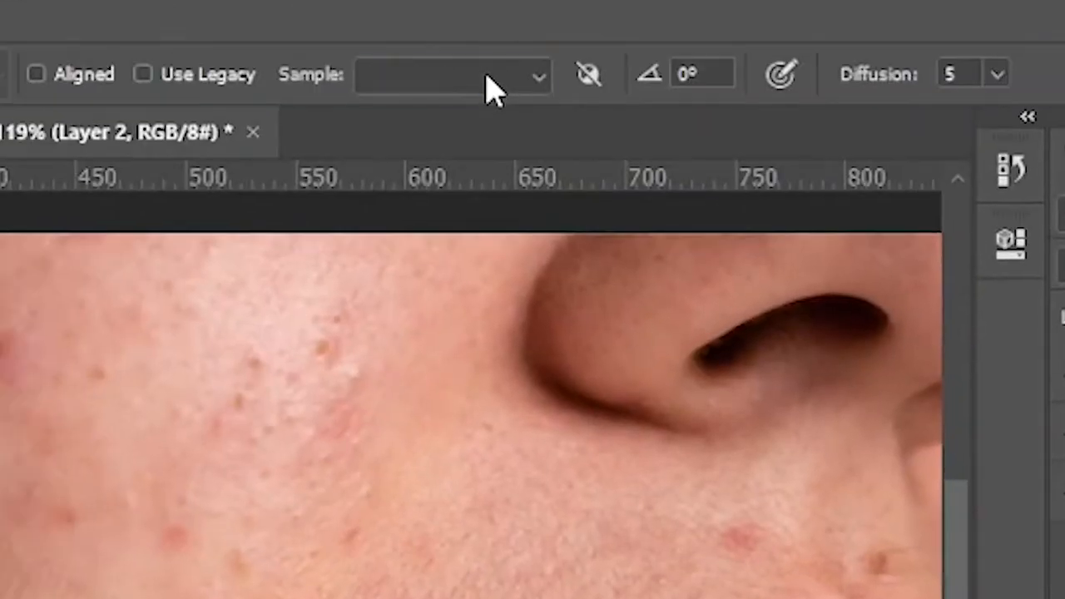
pyautogui.click(488, 77)
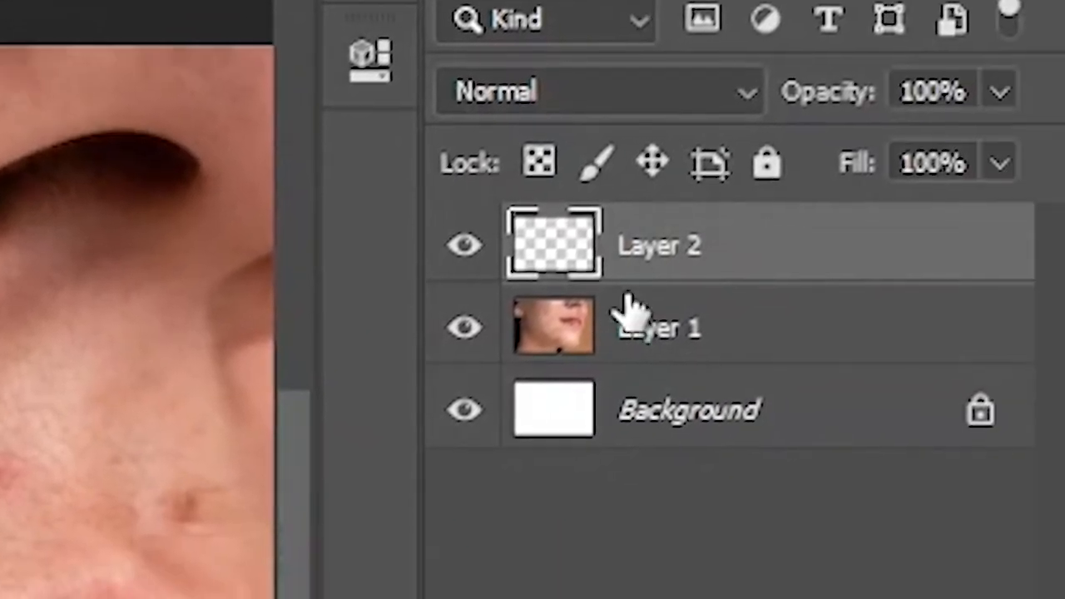
pyautogui.click(616, 343)
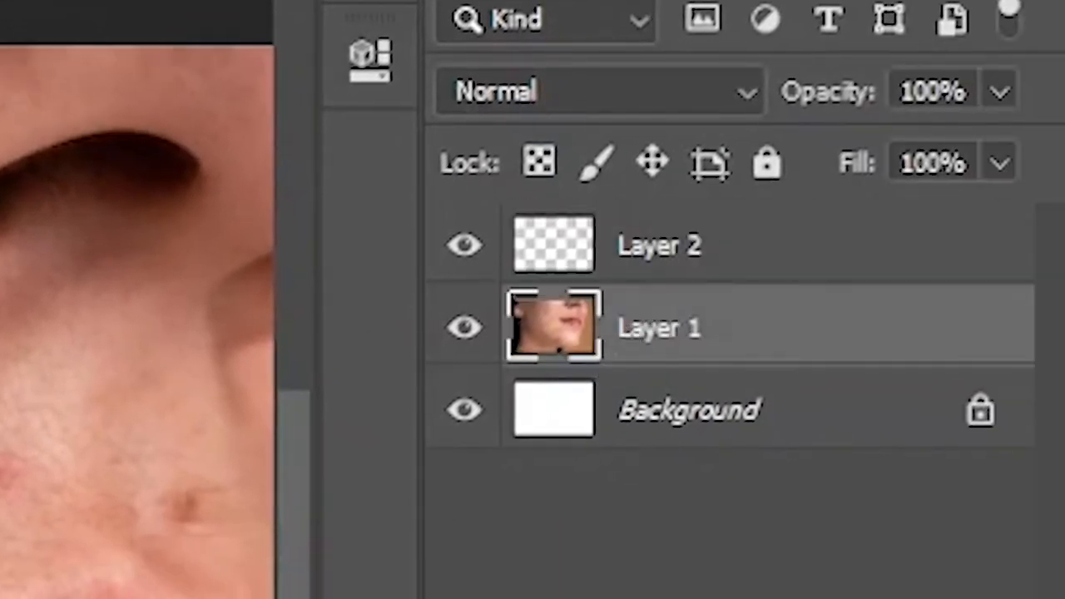
pyautogui.click(620, 265)
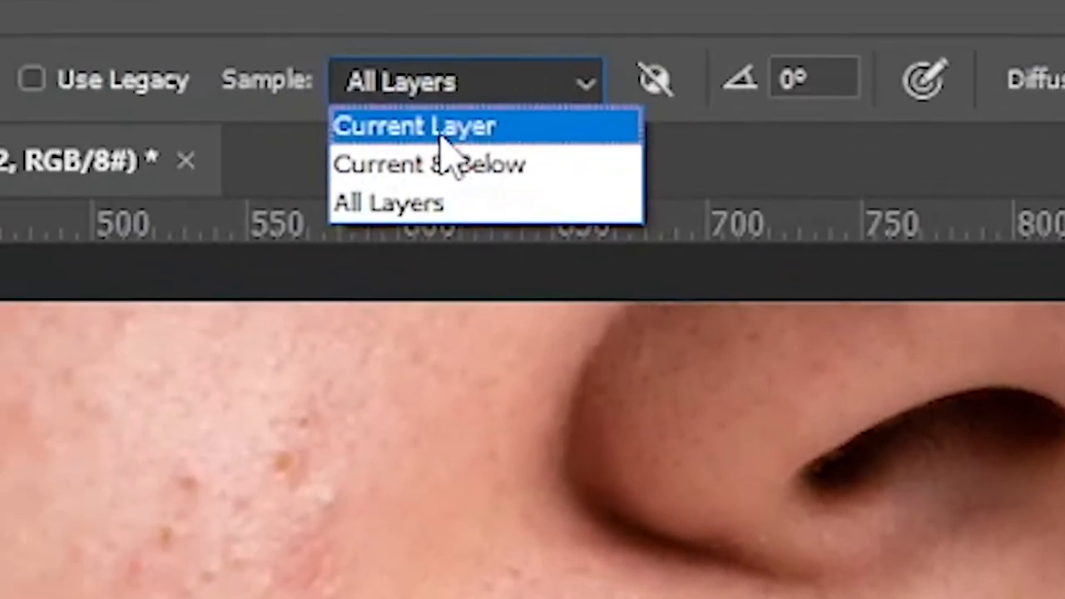
# Try to heal the upper cheek on the empty layer with the Healing Brush sampling Current Layer only.
pyautogui.click(441, 129)
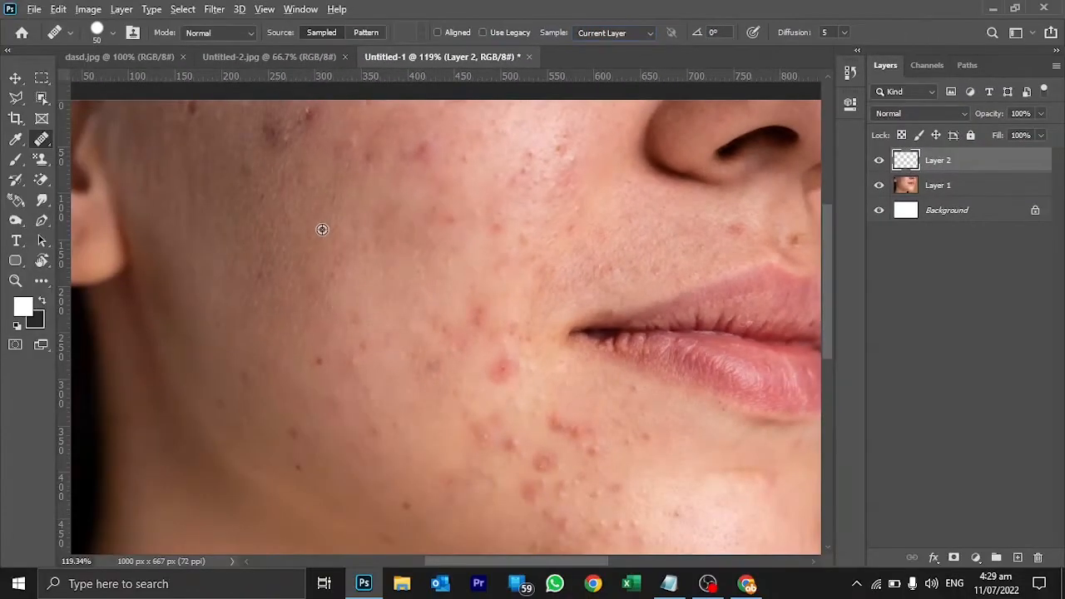
pyautogui.keyDown('alt'); pyautogui.click(323, 229); pyautogui.keyUp('alt')
pyautogui.moveTo(344, 182)
pyautogui.mouseDown()
pyautogui.moveTo(384, 216)
pyautogui.moveTo(317, 225)
pyautogui.moveTo(354, 225)
pyautogui.moveTo(383, 158)
pyautogui.moveTo(439, 155)
pyautogui.moveTo(360, 196)
pyautogui.moveTo(199, 136)
pyautogui.moveTo(259, 126)
pyautogui.moveTo(294, 137)
pyautogui.moveTo(358, 204)
pyautogui.mouseUp()
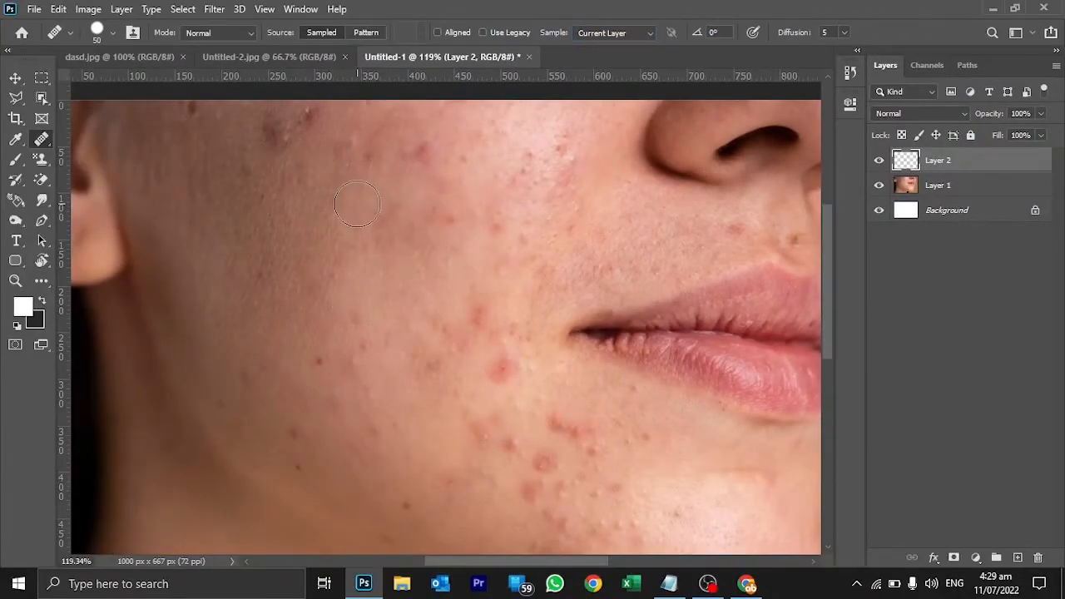
# Change the Healing Brush sampling to Current & Below and to All Layers, with the portrait layer selected.
pyautogui.click(631, 33)
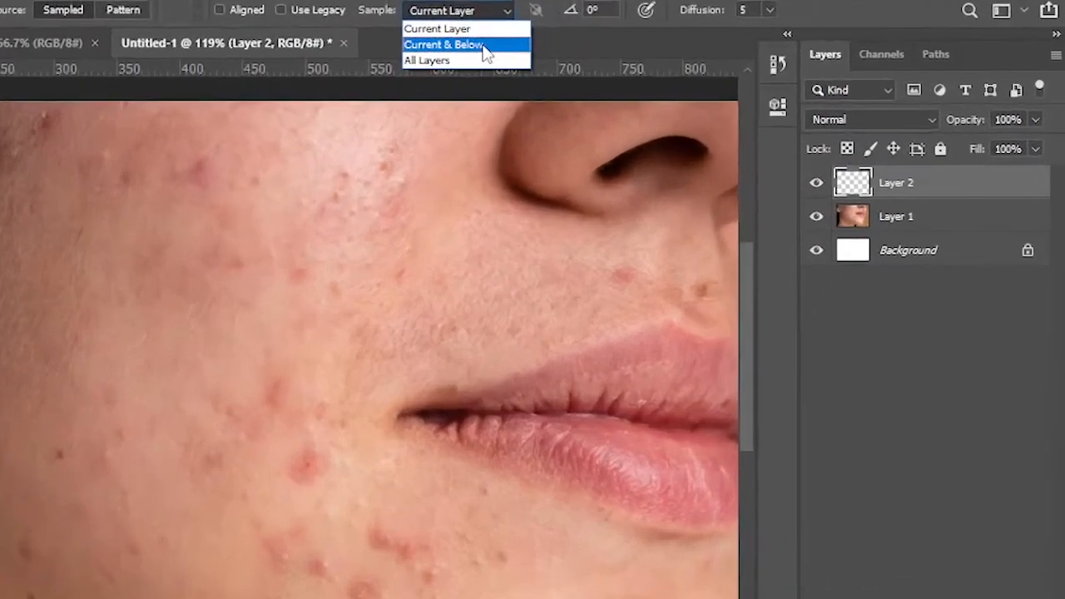
pyautogui.click(630, 60)
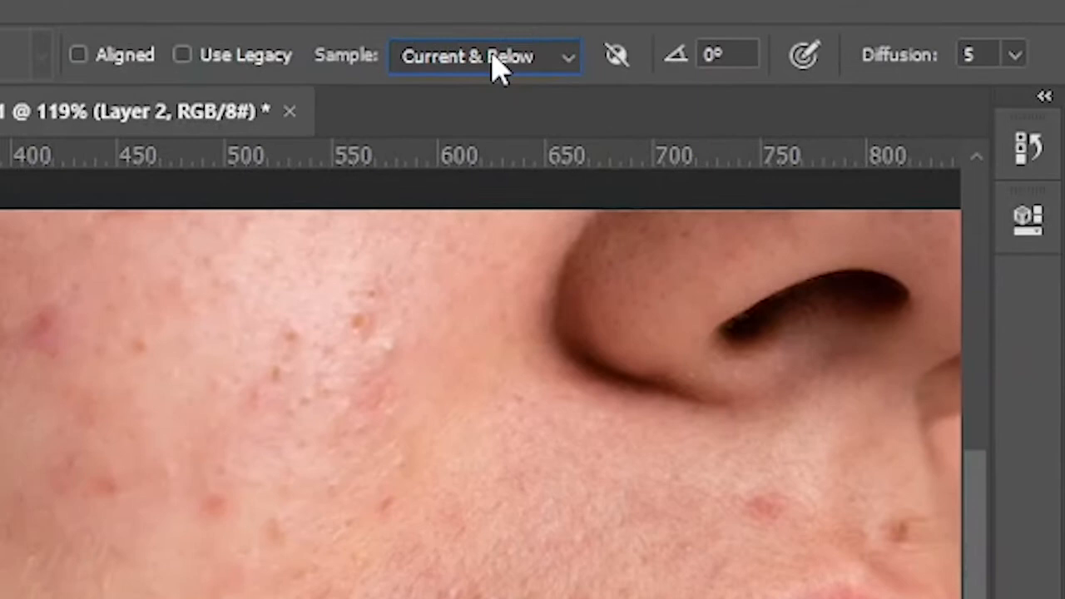
pyautogui.click(495, 65)
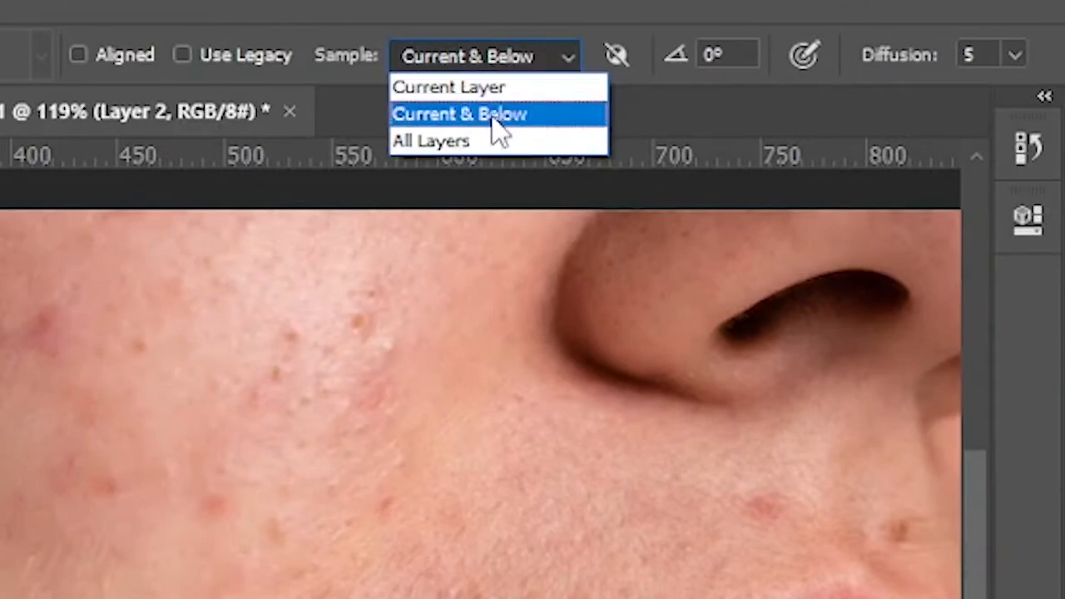
pyautogui.click(495, 154)
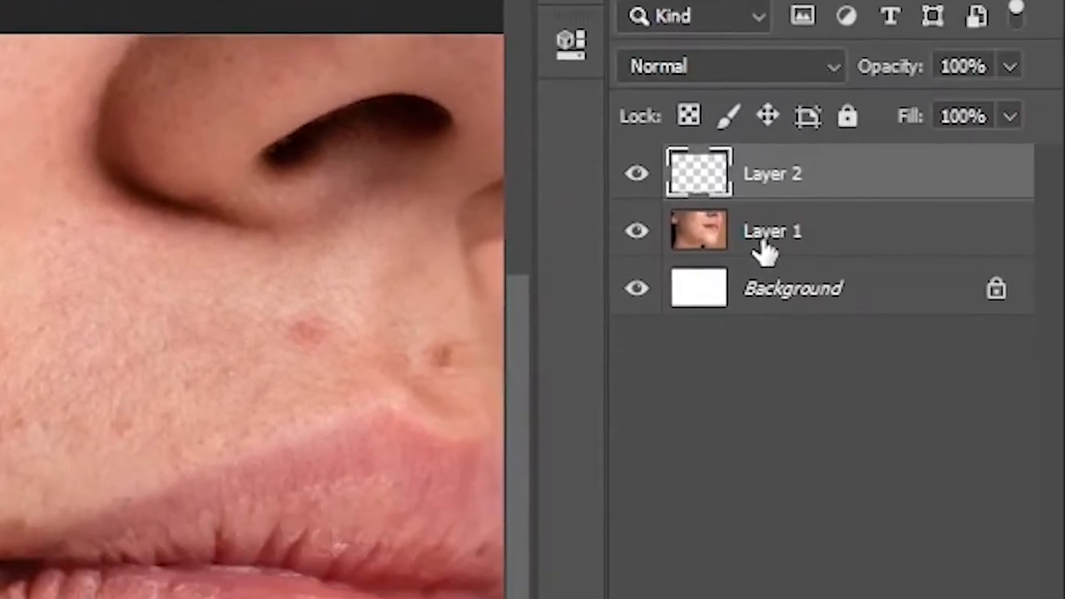
pyautogui.click(766, 248)
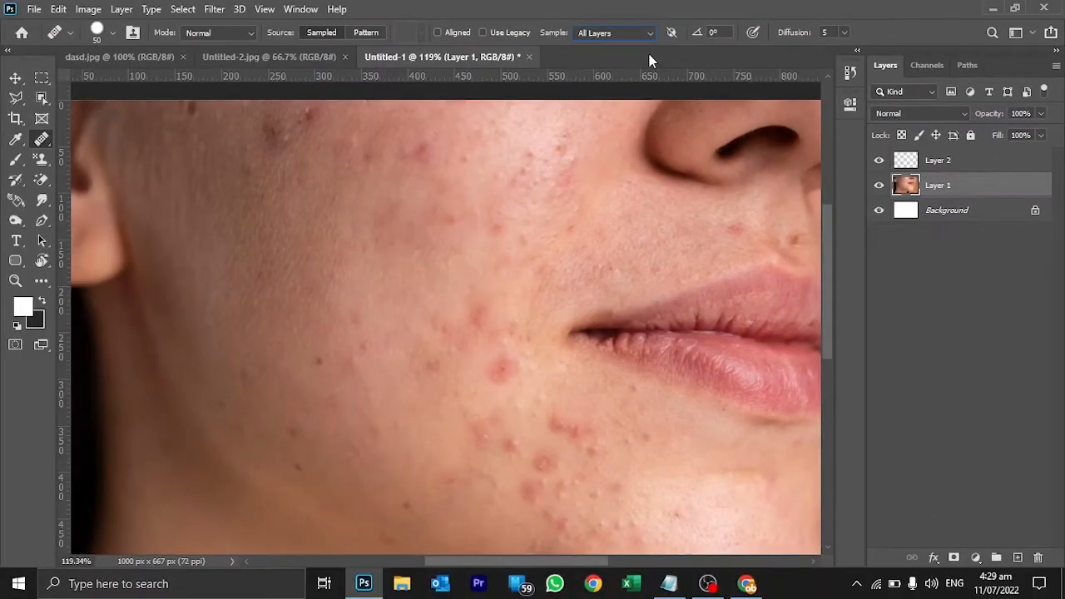
pyautogui.click(630, 33)
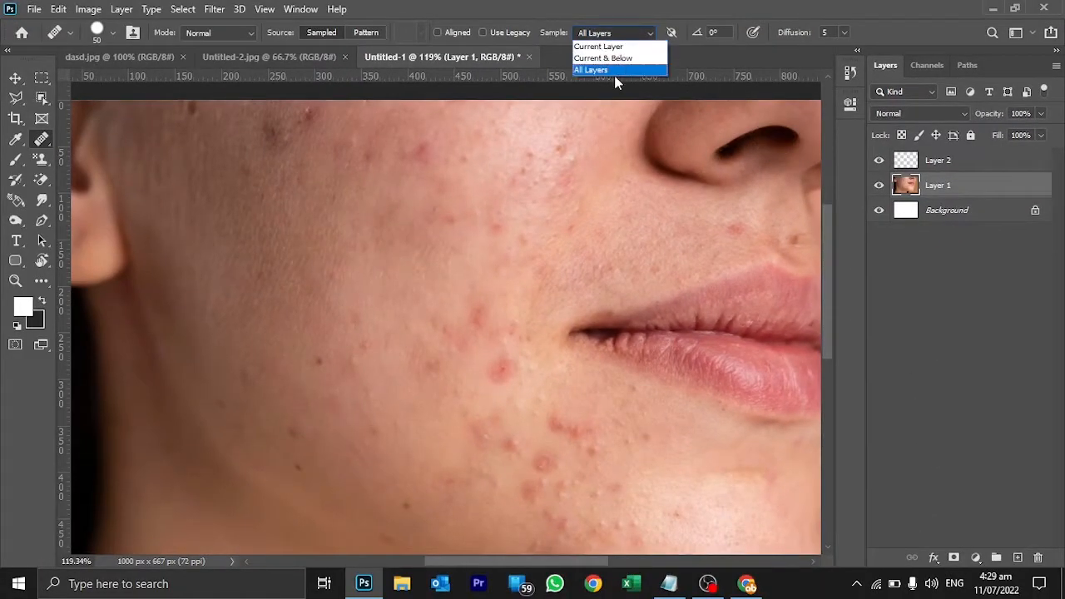
pyautogui.click(614, 69)
# Set the Healing Brush sampling to Current & Below and select the empty Layer 2.
pyautogui.click(618, 36)
pyautogui.click(619, 60)
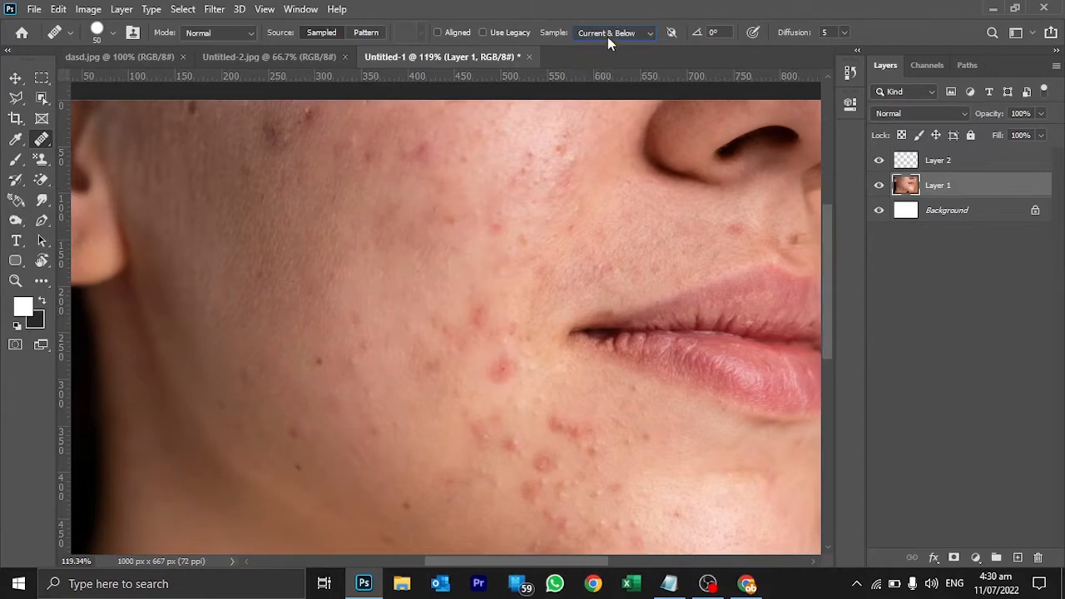
pyautogui.click(933, 166)
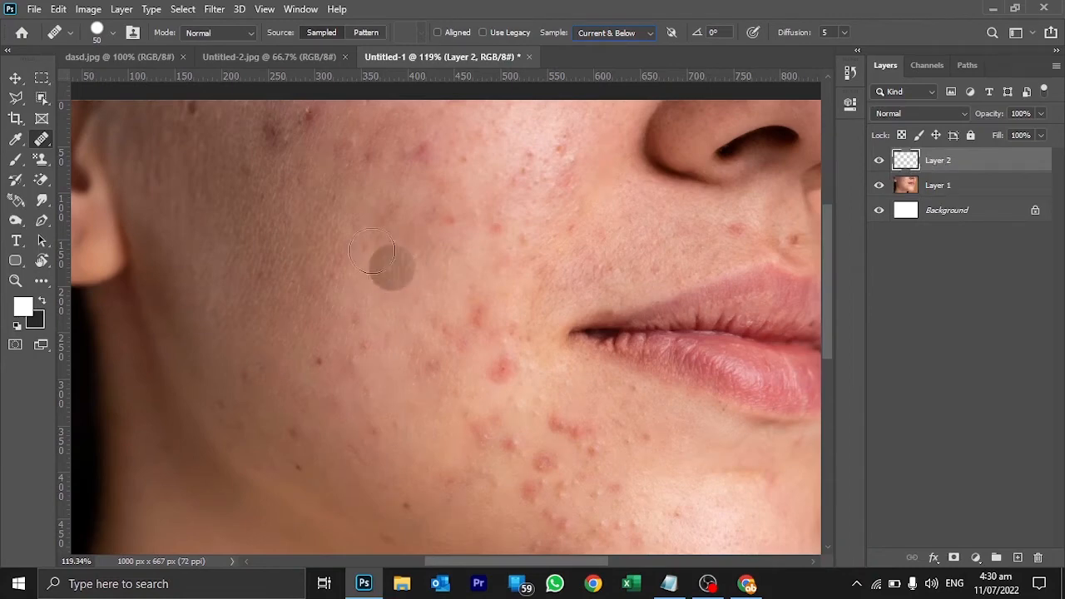
# Heal the dark blotches along the top of the cheek near the ear, sampling clean skin close by.
pyautogui.keyDown('alt'); pyautogui.click(228, 154); pyautogui.keyUp('alt')
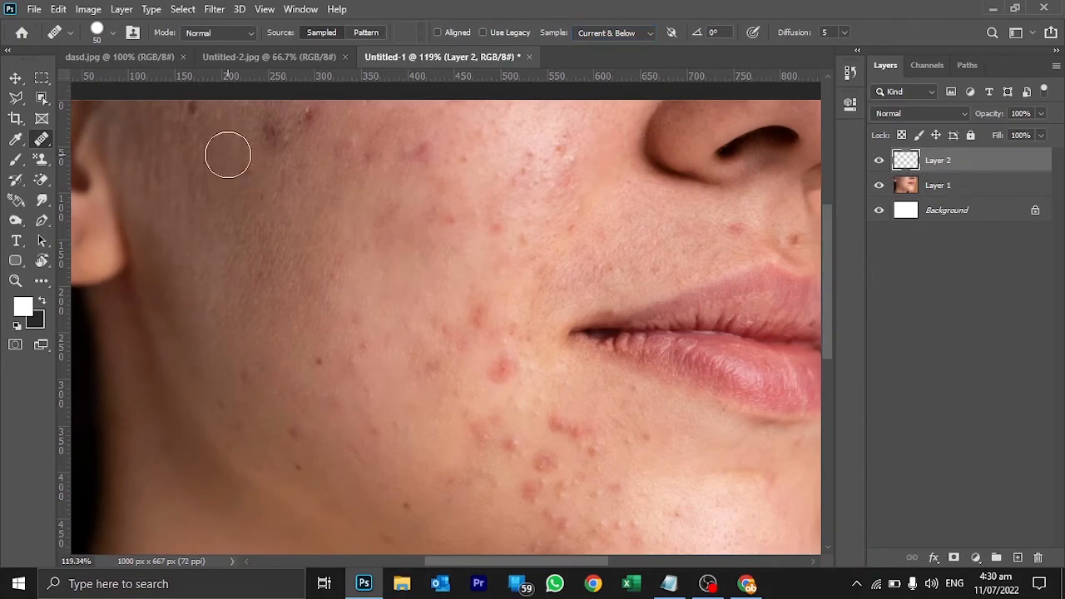
pyautogui.click(272, 133)
pyautogui.moveTo(304, 124); pyautogui.dragTo(314, 119)
pyautogui.click(328, 165)
pyautogui.click(367, 224)
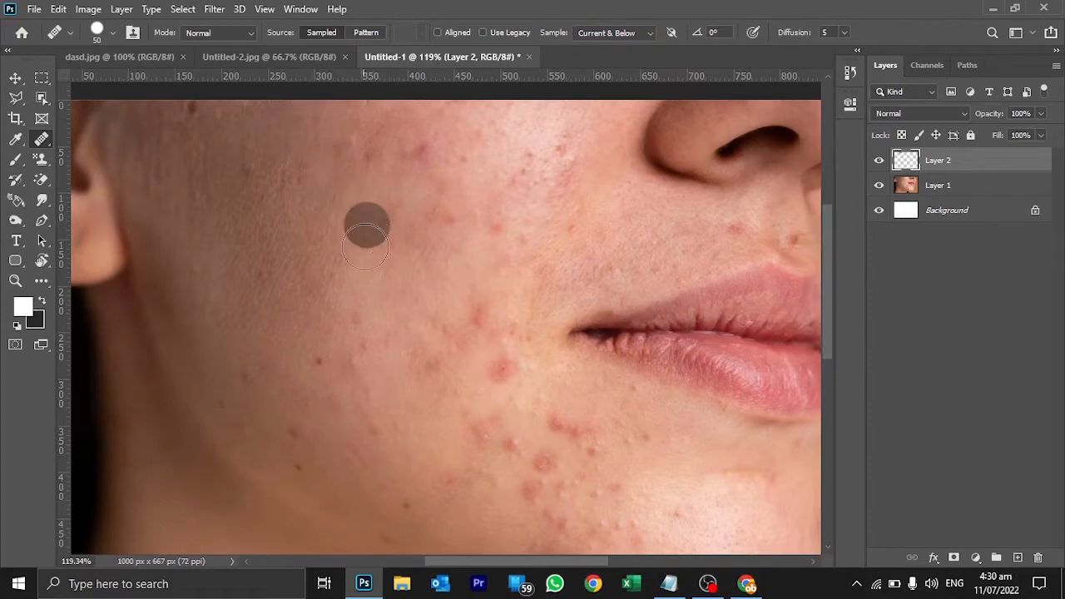
pyautogui.click(337, 244)
pyautogui.keyDown('alt'); pyautogui.click(213, 125); pyautogui.keyUp('alt')
pyautogui.click(197, 116)
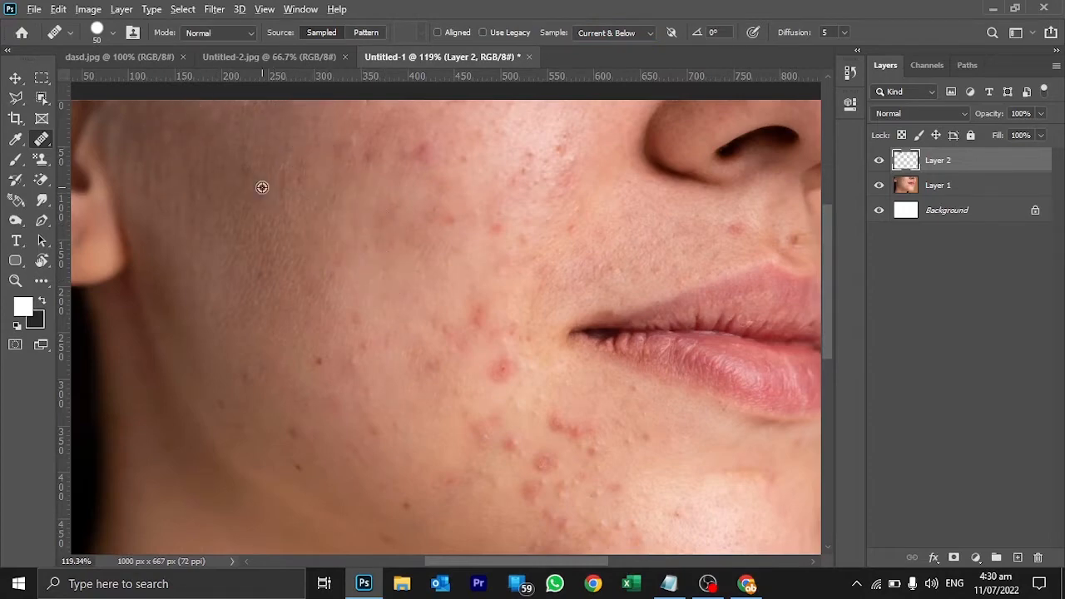
# Heal the red blemish on the upper middle of the cheek using a clean skin sample.
pyautogui.click(341, 283)
pyautogui.keyDown('alt'); pyautogui.click(428, 186); pyautogui.keyUp('alt')
pyautogui.click(422, 165)
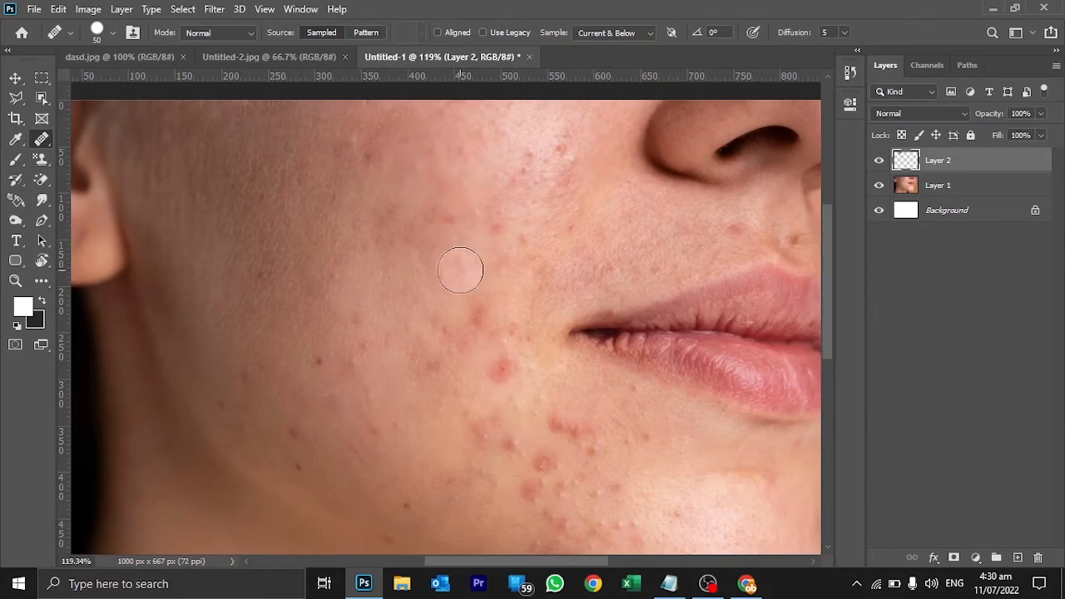
# Hide and show Layer 2 to compare the skin before and after the healing.
pyautogui.moveTo(433, 261); pyautogui.dragTo(439, 303)
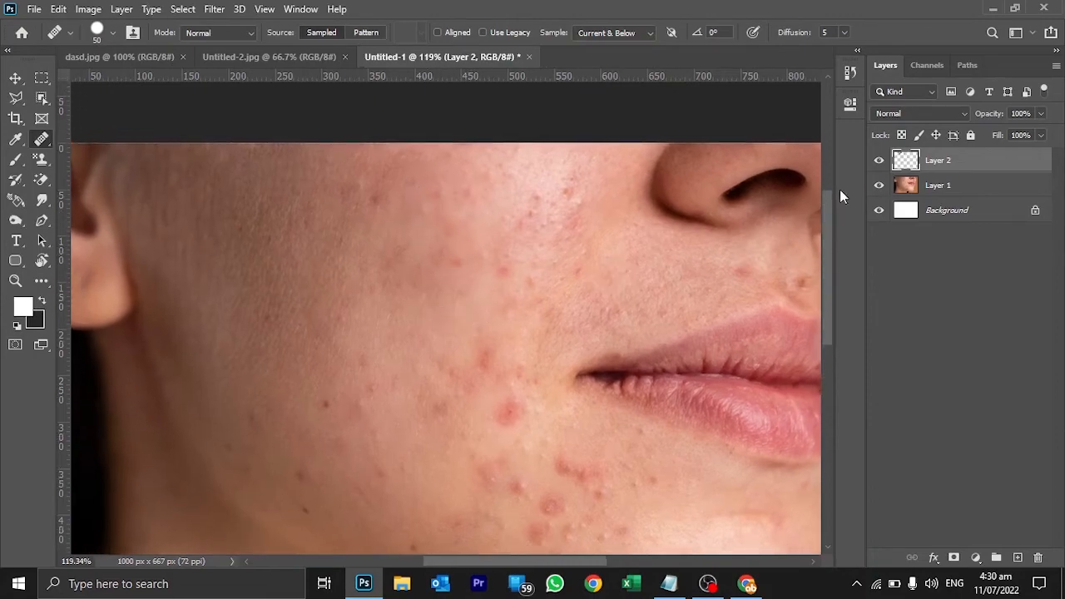
pyautogui.click(880, 166)
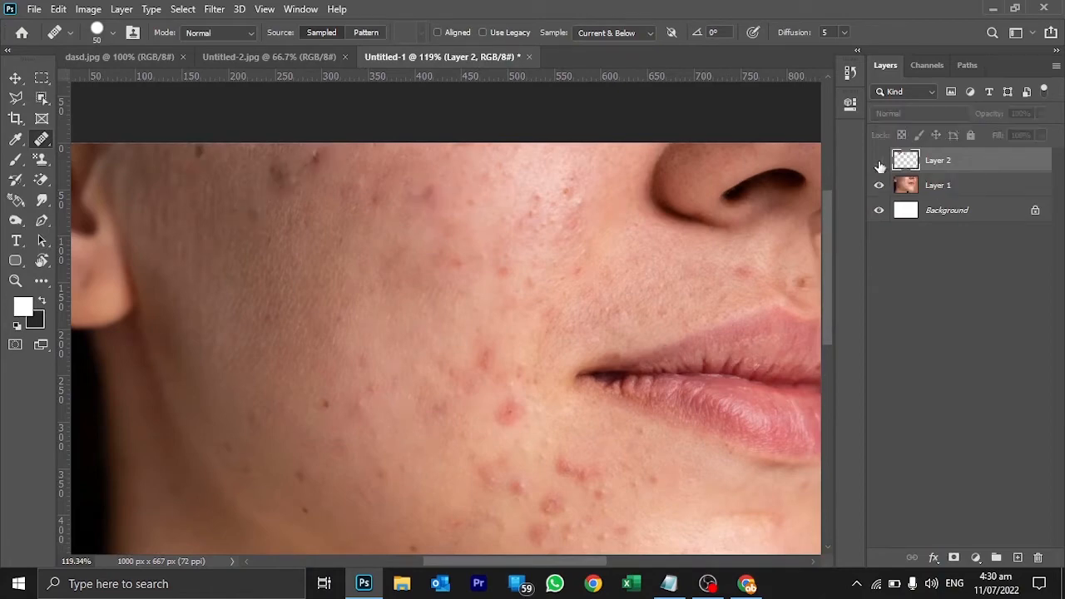
pyautogui.click(880, 166)
pyautogui.click(881, 163)
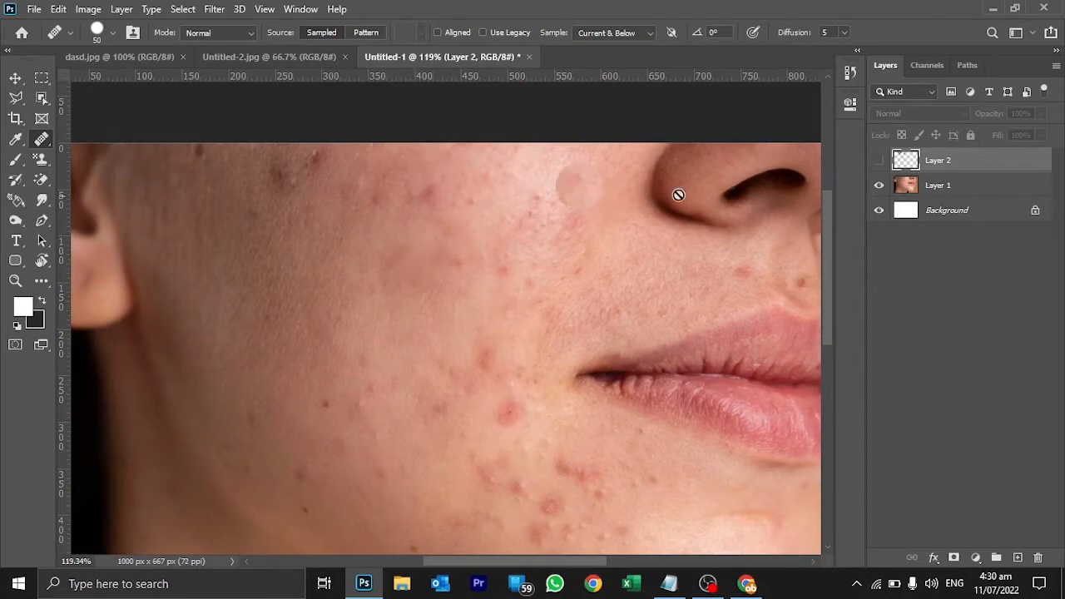
pyautogui.click(879, 161)
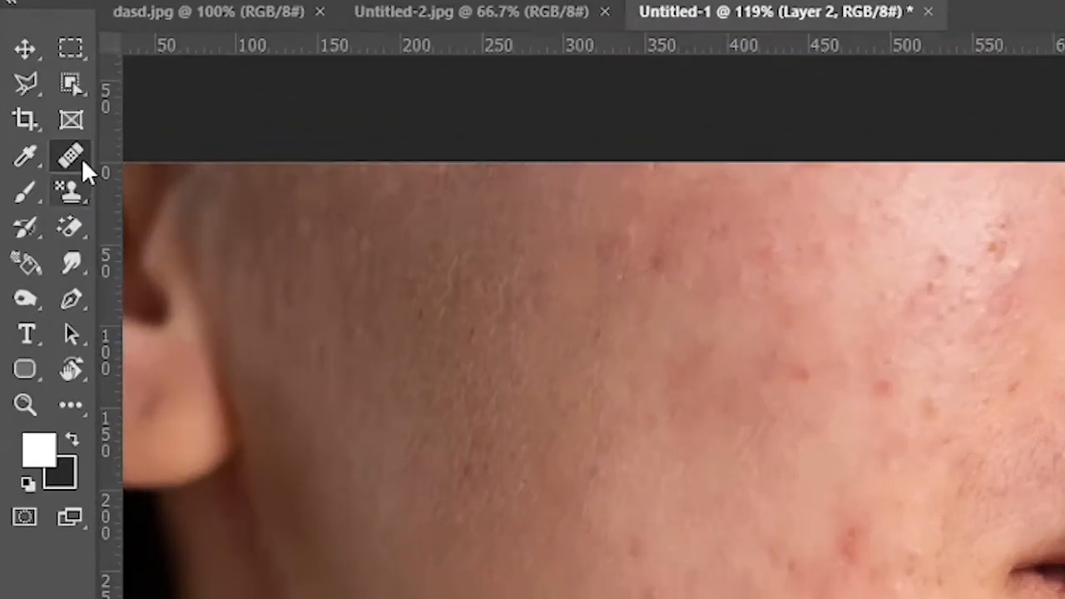
# Switch from the Healing Brush to the Spot Healing Brush tool.
pyautogui.rightClick(44, 142)
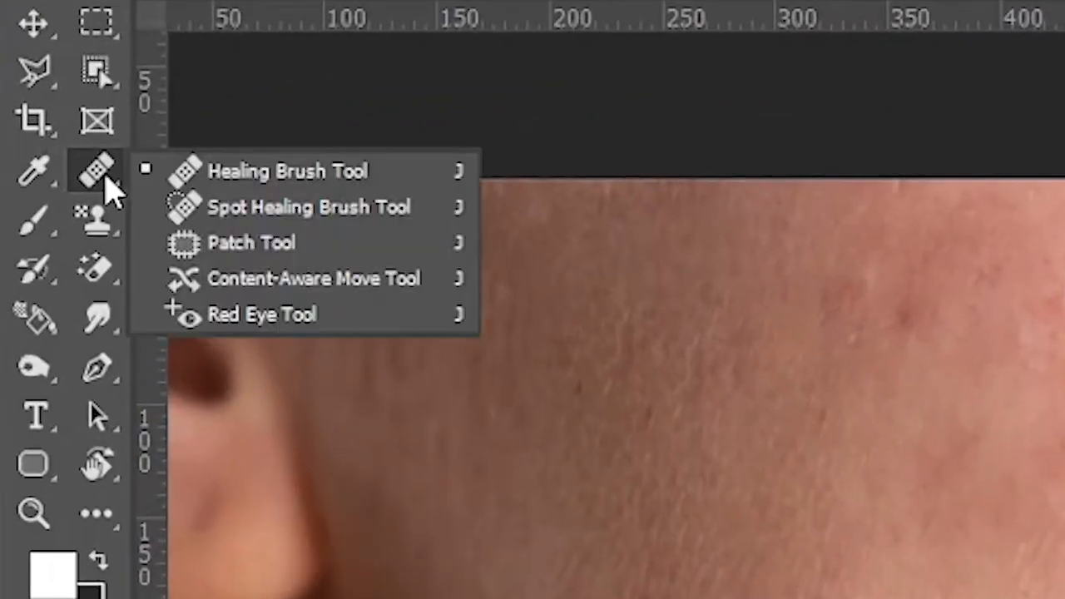
pyautogui.click(260, 209)
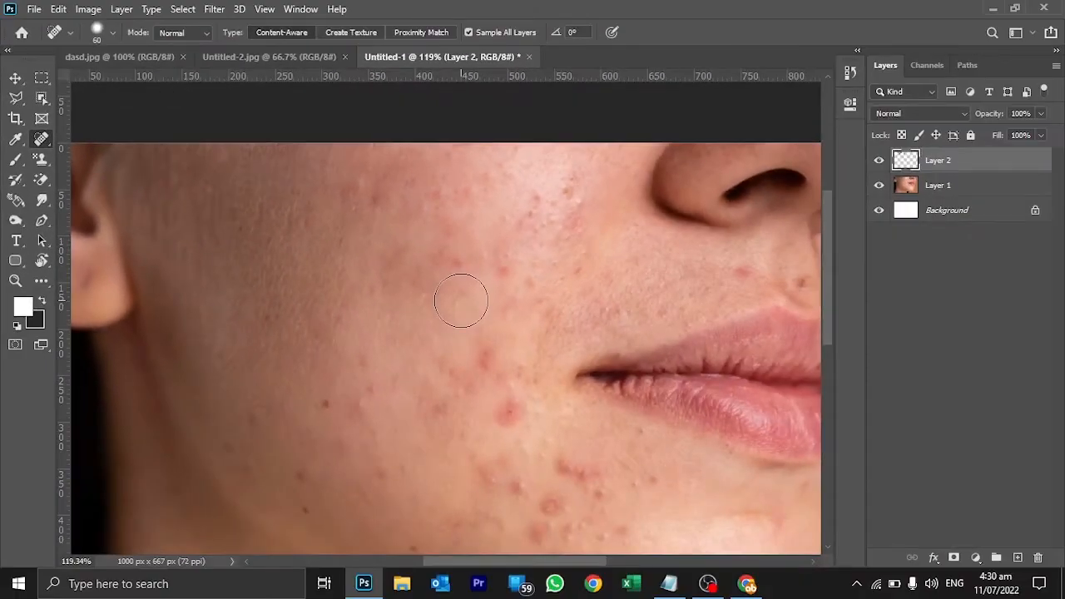
pyautogui.rightClick(39, 143)
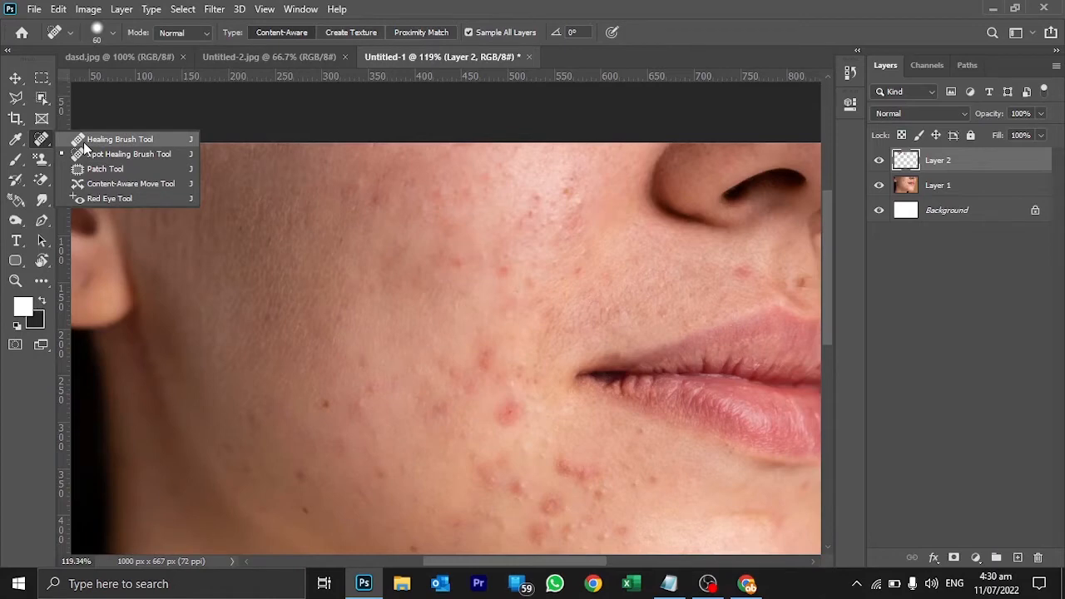
pyautogui.click(88, 154)
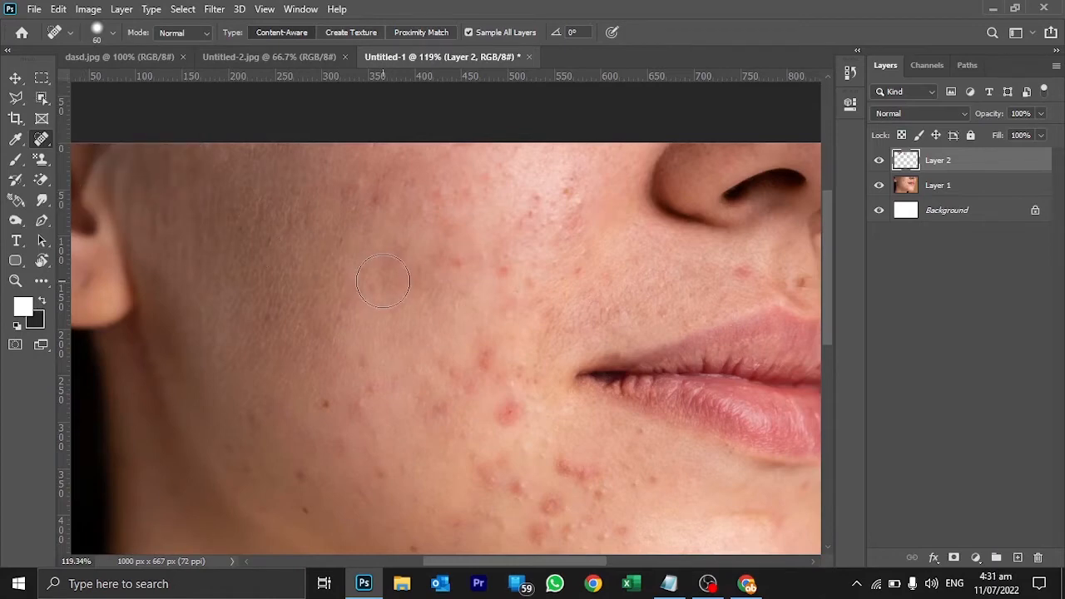
# Remove the brown mark between the nose and upper lip with the Spot Healing Brush at size 30.
pyautogui.moveTo(495, 344); pyautogui.dragTo(448, 182)
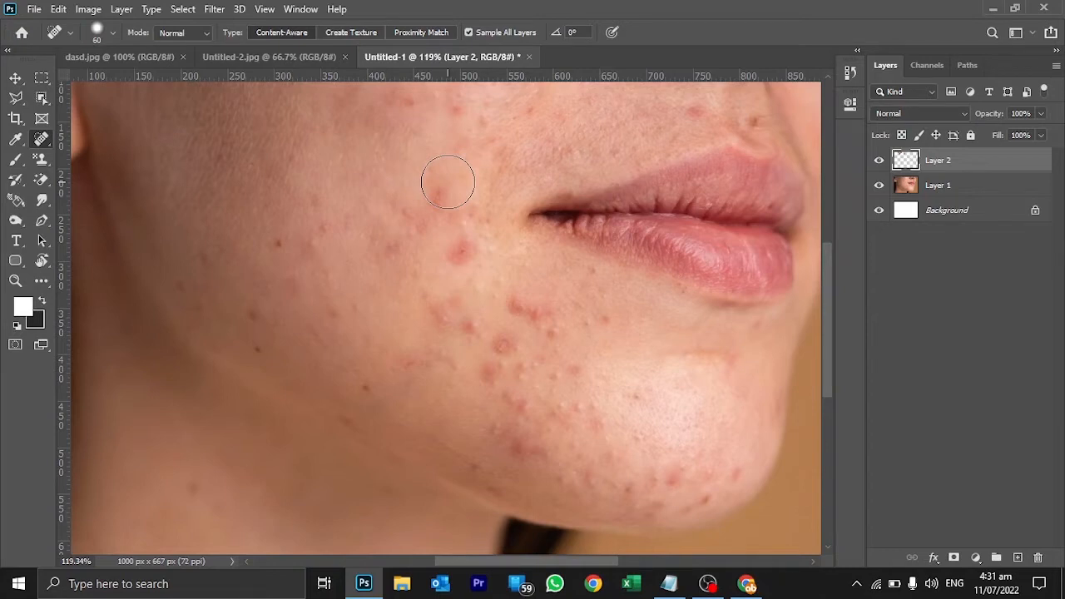
pyautogui.scroll(3, 448, 183)
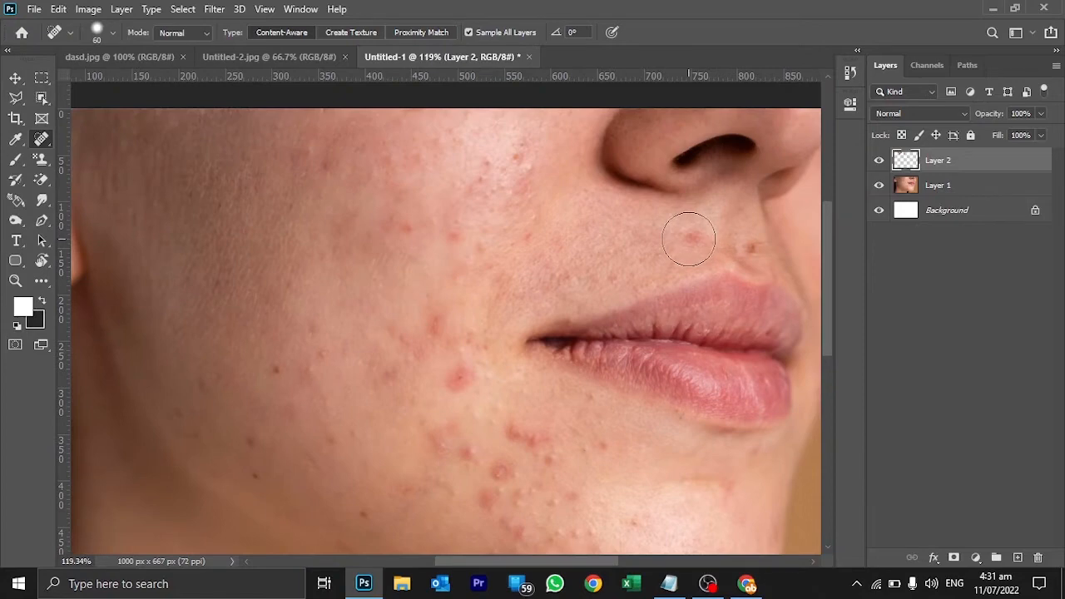
pyautogui.hotkey('ctrl', 'space')
pyautogui.moveTo(692, 238); pyautogui.dragTo(733, 295)
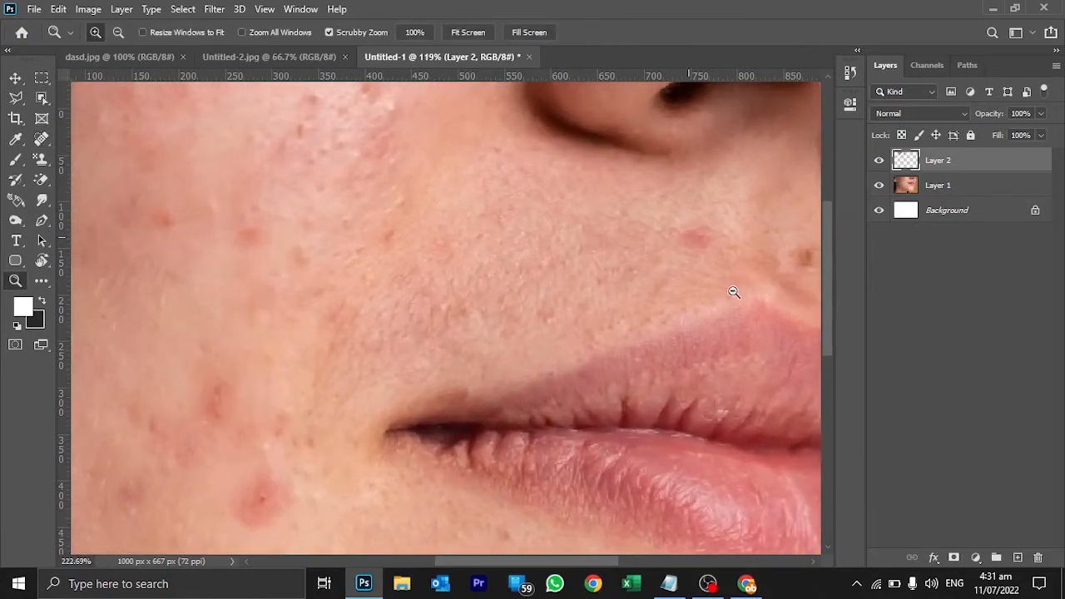
pyautogui.press('[')
pyautogui.press('[')
pyautogui.press('[')
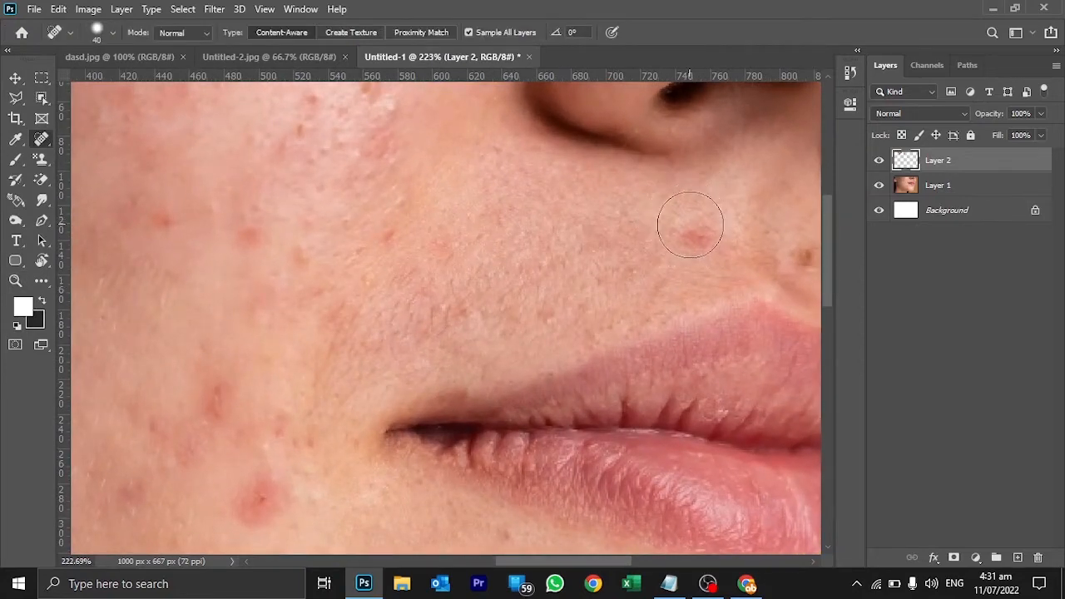
pyautogui.press('space')
pyautogui.moveTo(696, 230); pyautogui.dragTo(557, 212)
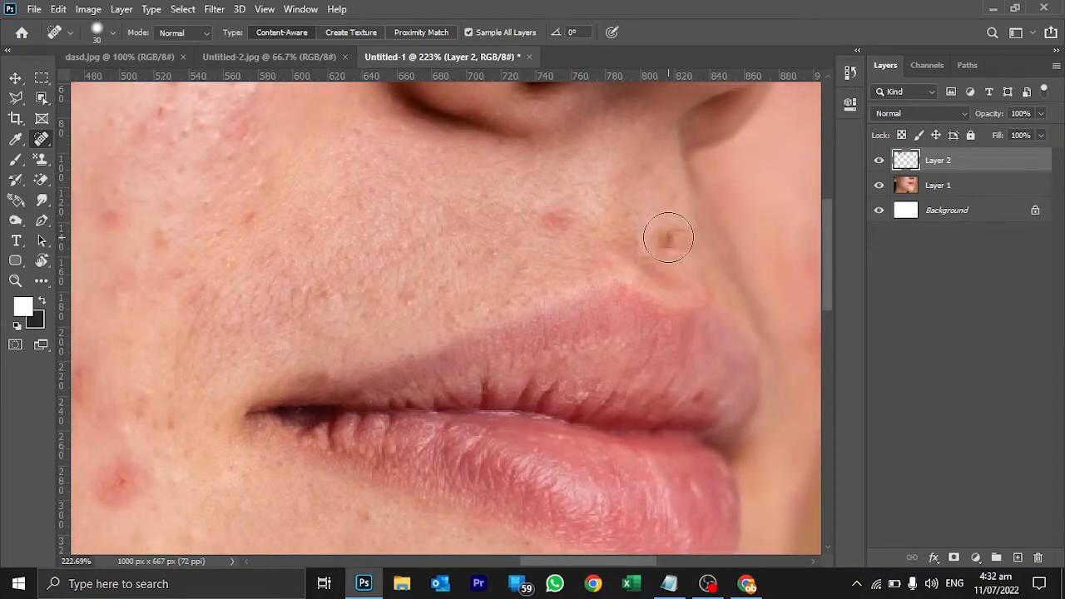
pyautogui.click(668, 239)
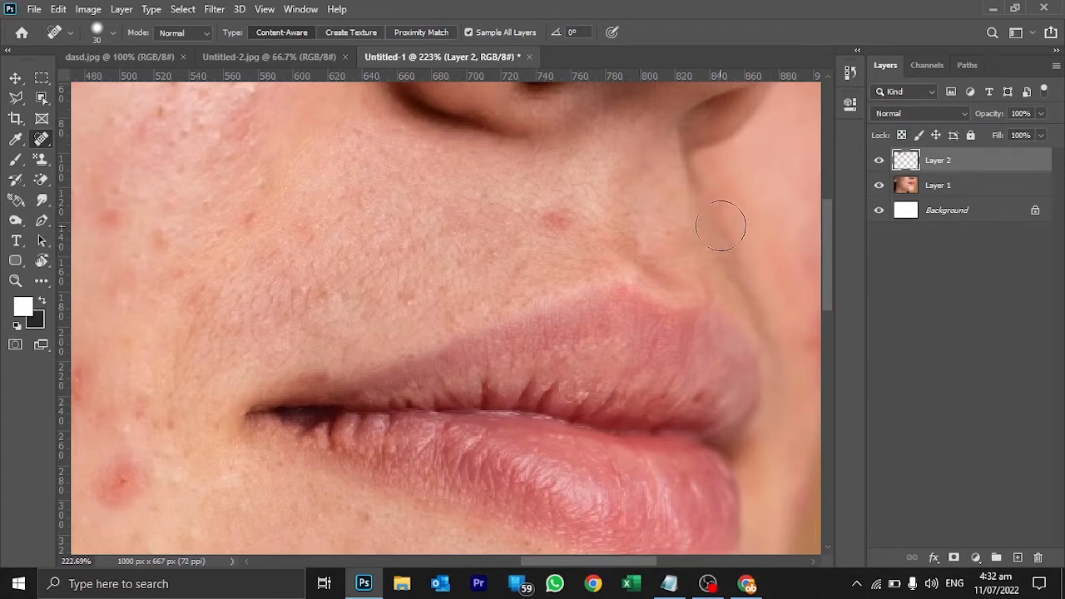
# Remove the large red pimple on the cheek beside the mouth corner with the Spot Healing Brush.
pyautogui.hotkey('ctrl', 'space')
pyautogui.moveTo(652, 235)
pyautogui.mouseDown()
pyautogui.moveTo(408, 280)
pyautogui.moveTo(264, 389)
pyautogui.mouseUp()
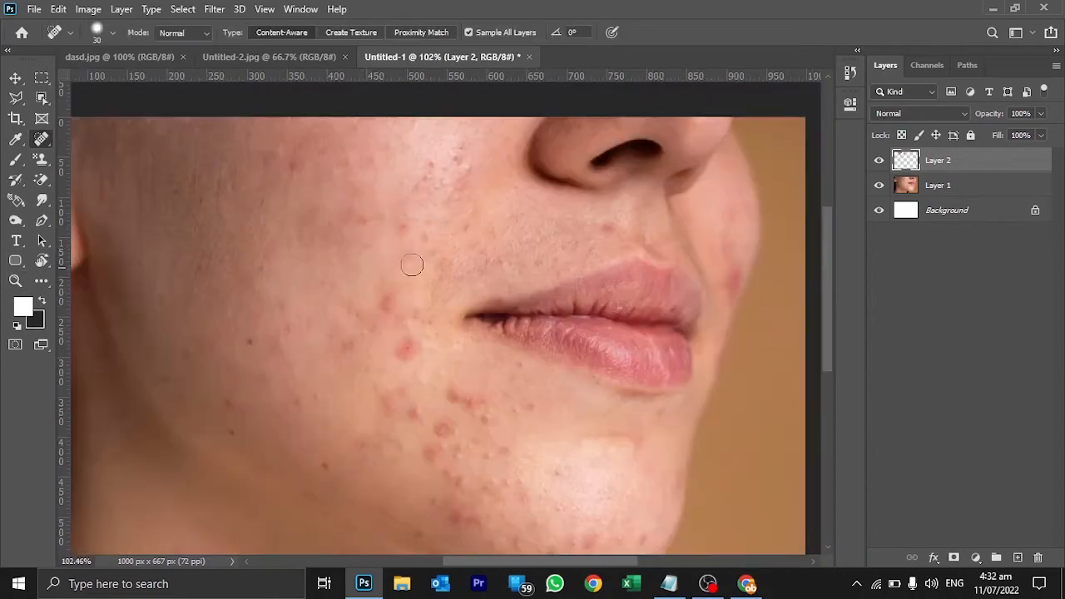
pyautogui.rightClick(44, 139)
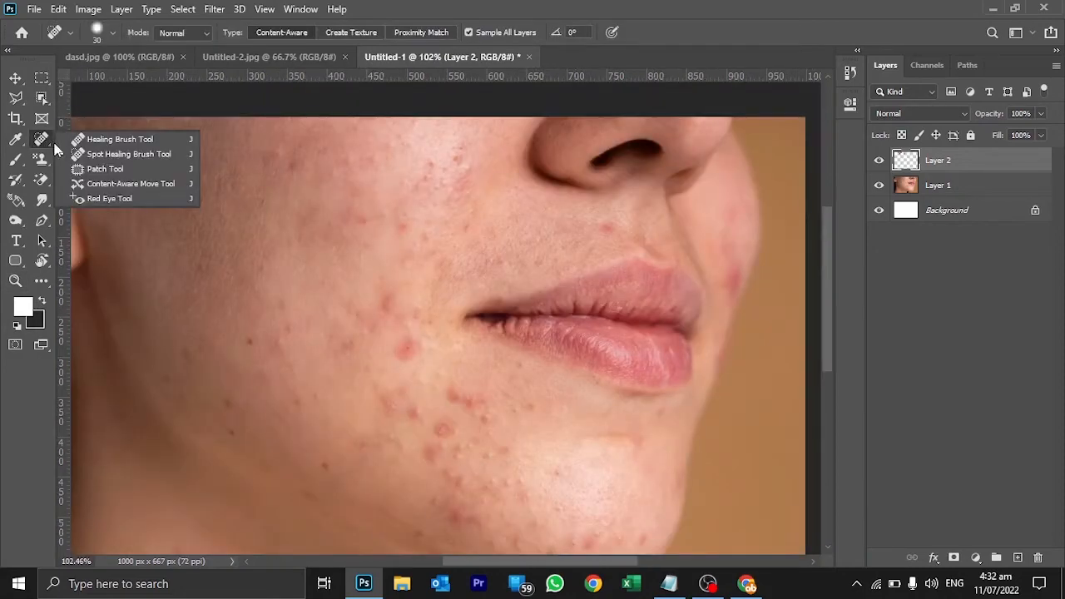
pyautogui.click(76, 154)
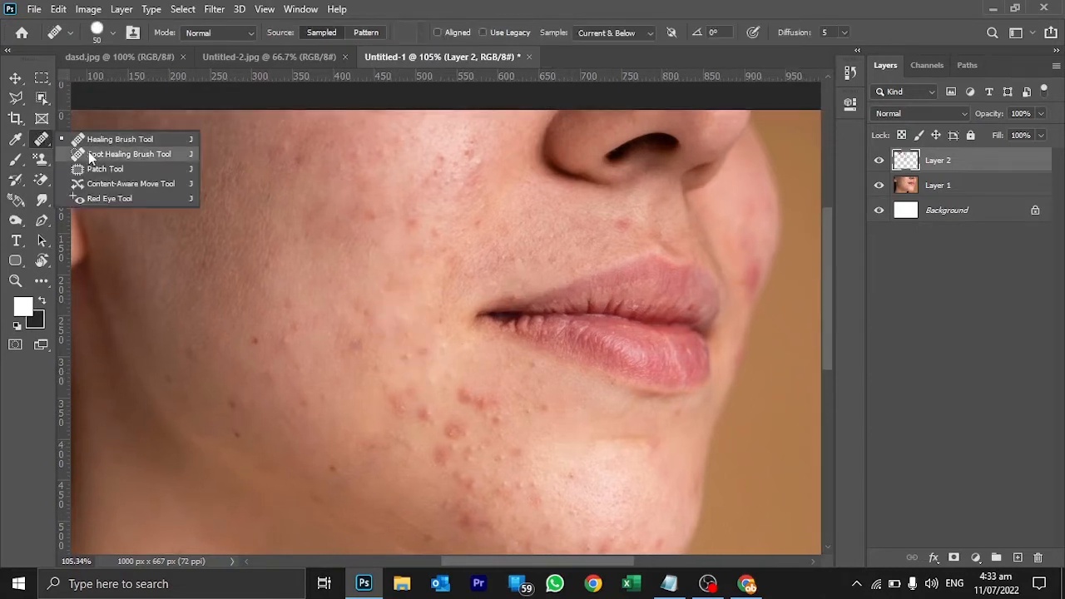
pyautogui.click(76, 154)
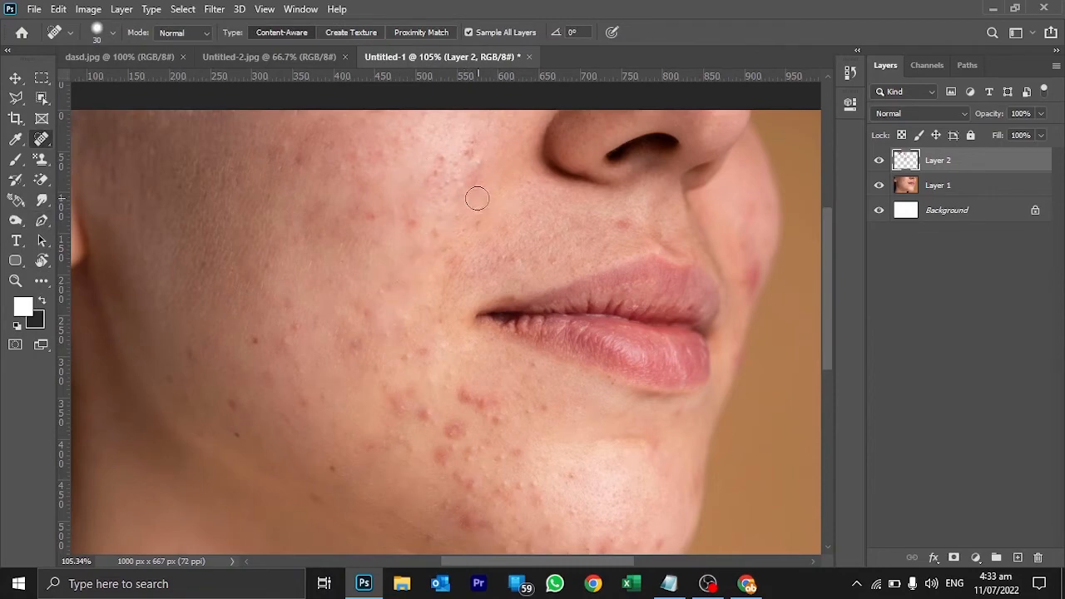
# Switch from the Spot Healing Brush to the Patch Tool.
pyautogui.moveTo(478, 359); pyautogui.dragTo(450, 279)
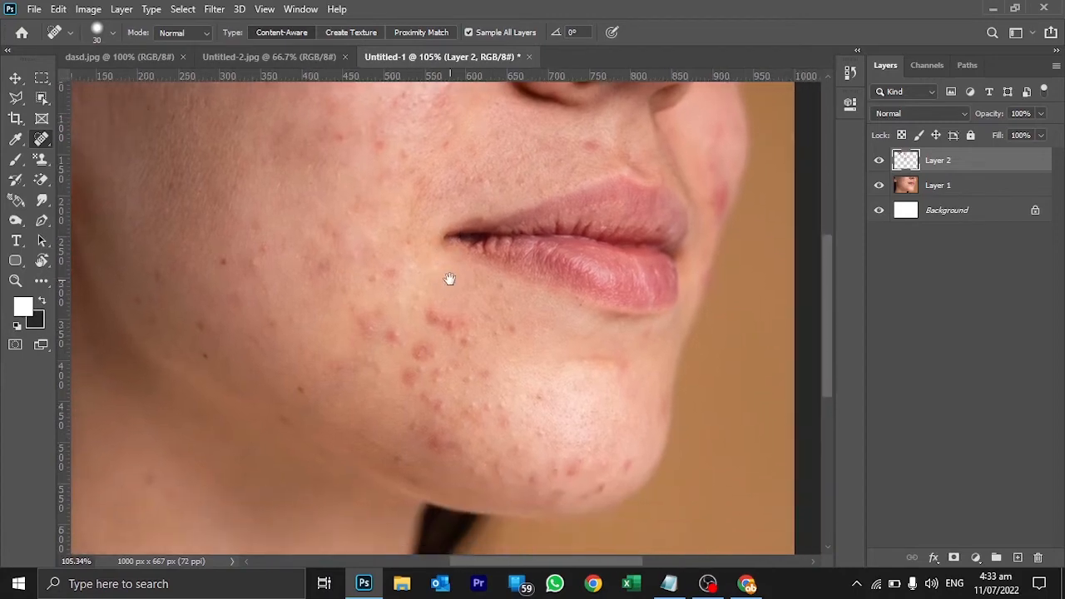
pyautogui.rightClick(37, 143)
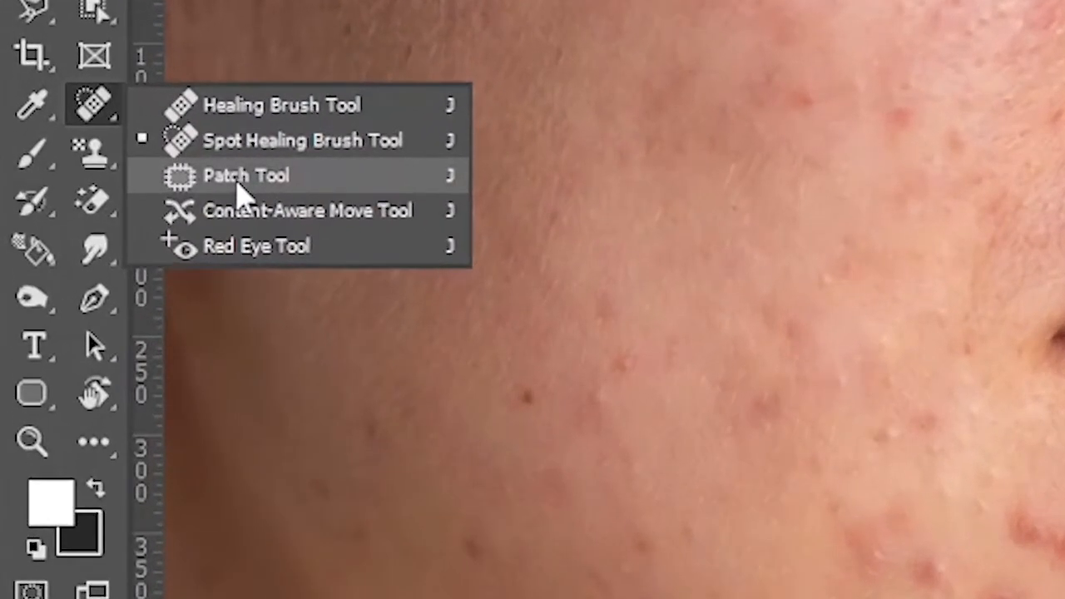
pyautogui.click(241, 192)
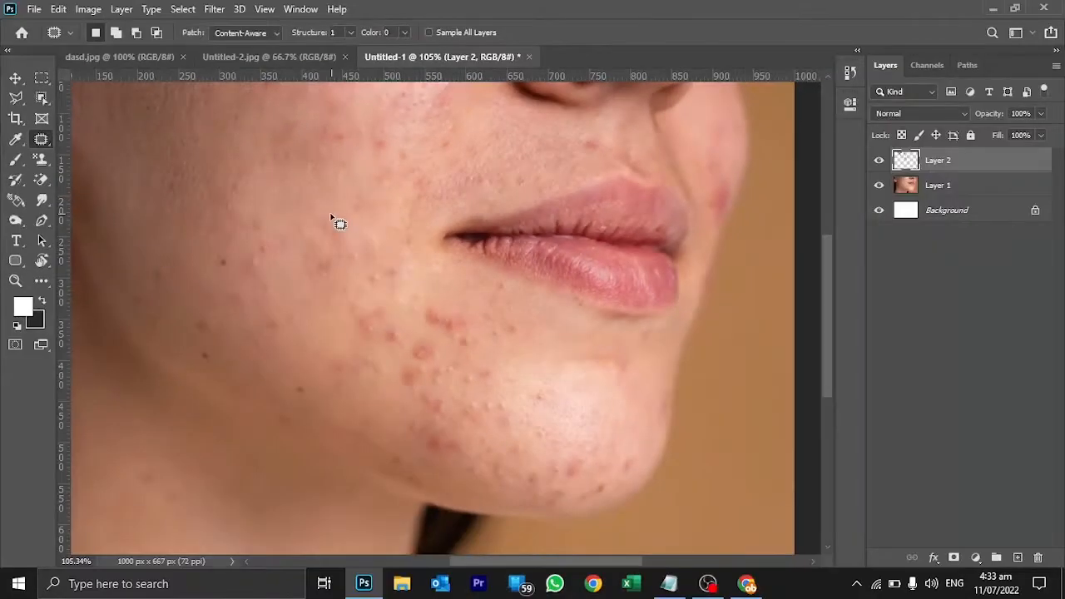
# In the Untitled-2.jpg document, outline the small black dog in the background grass with the Patch Tool.
pyautogui.click(290, 63)
pyautogui.press('z')
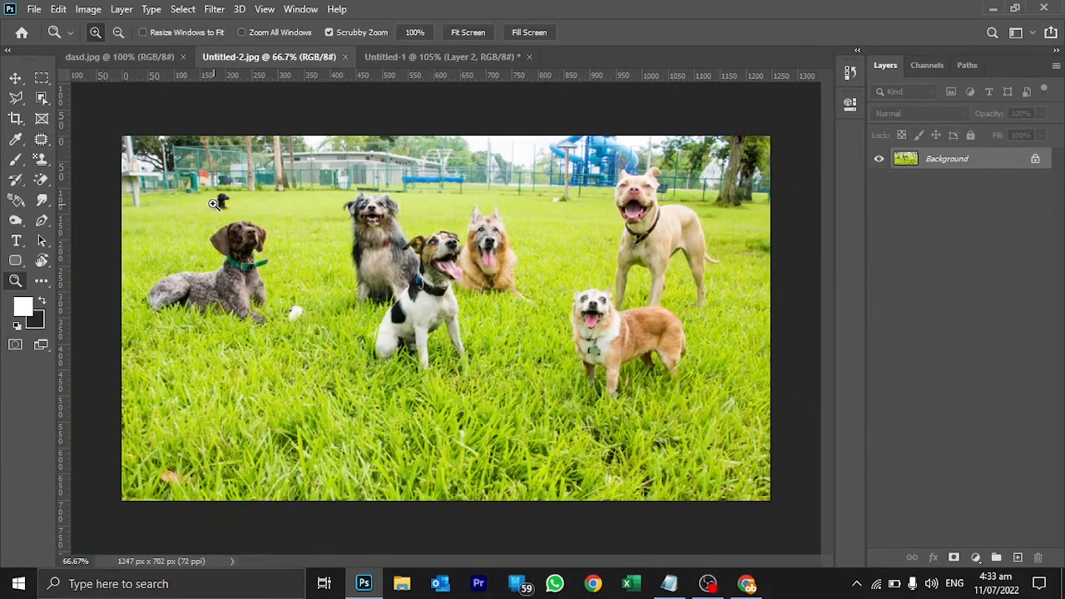
pyautogui.moveTo(214, 205); pyautogui.dragTo(347, 229)
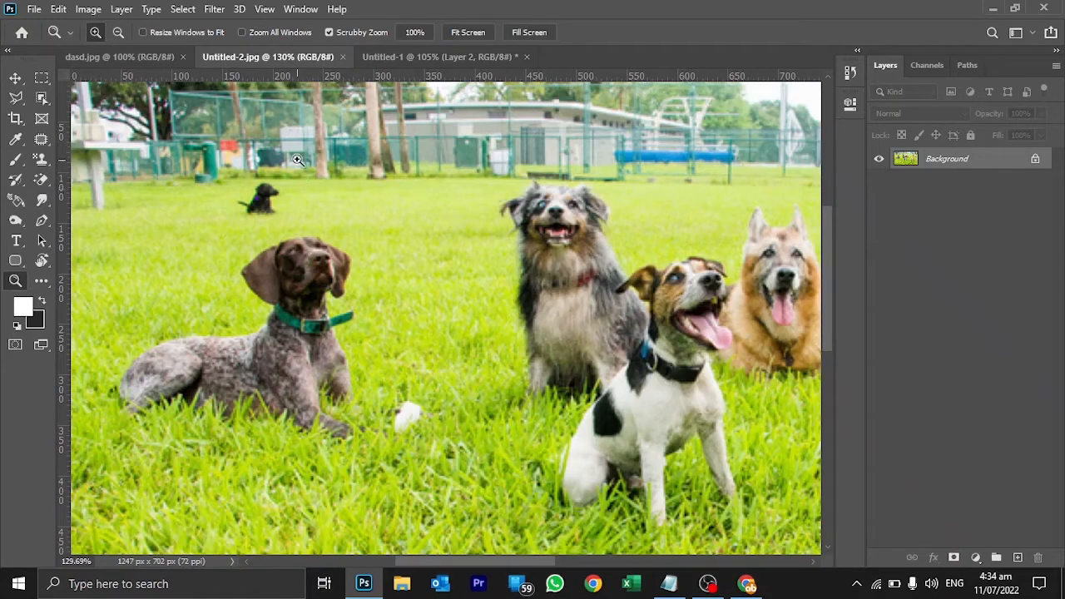
pyautogui.click(42, 147)
pyautogui.click(93, 169)
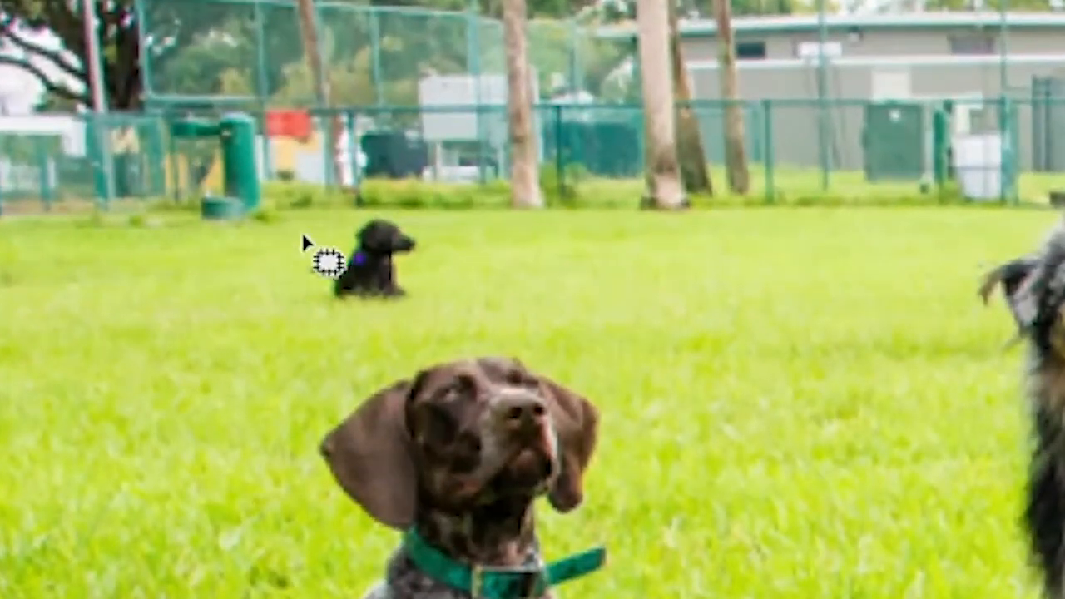
pyautogui.moveTo(259, 227); pyautogui.dragTo(359, 205)
pyautogui.moveTo(420, 222)
pyautogui.mouseDown()
pyautogui.moveTo(448, 276)
pyautogui.moveTo(415, 314)
pyautogui.moveTo(307, 326)
pyautogui.moveTo(274, 299)
pyautogui.moveTo(281, 246)
pyautogui.mouseUp()
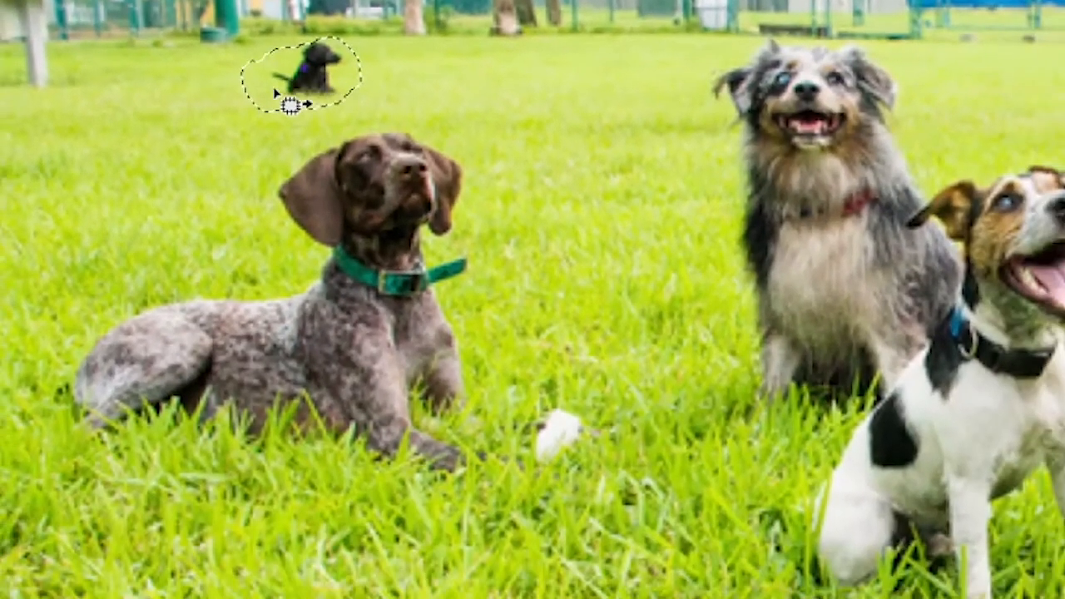
# Patch the outlined black dog with clean grass from just above the lying brown dog's hindquarters, undoing a first try beside the white object.
pyautogui.moveTo(280, 75); pyautogui.dragTo(621, 418)
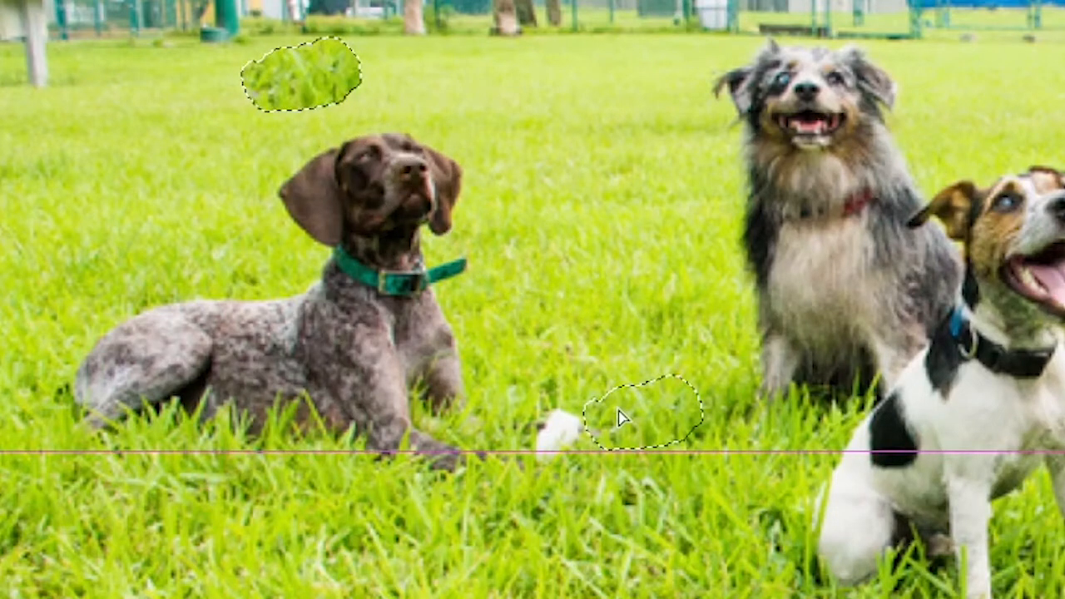
pyautogui.hotkey('ctrl', 'z')
pyautogui.moveTo(291, 78); pyautogui.dragTo(67, 274)
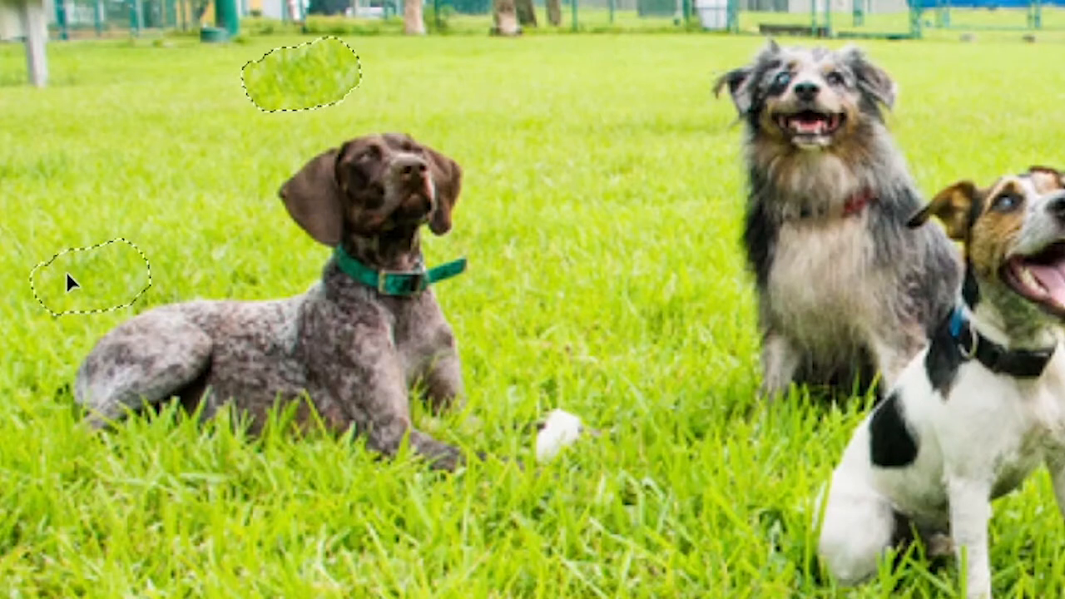
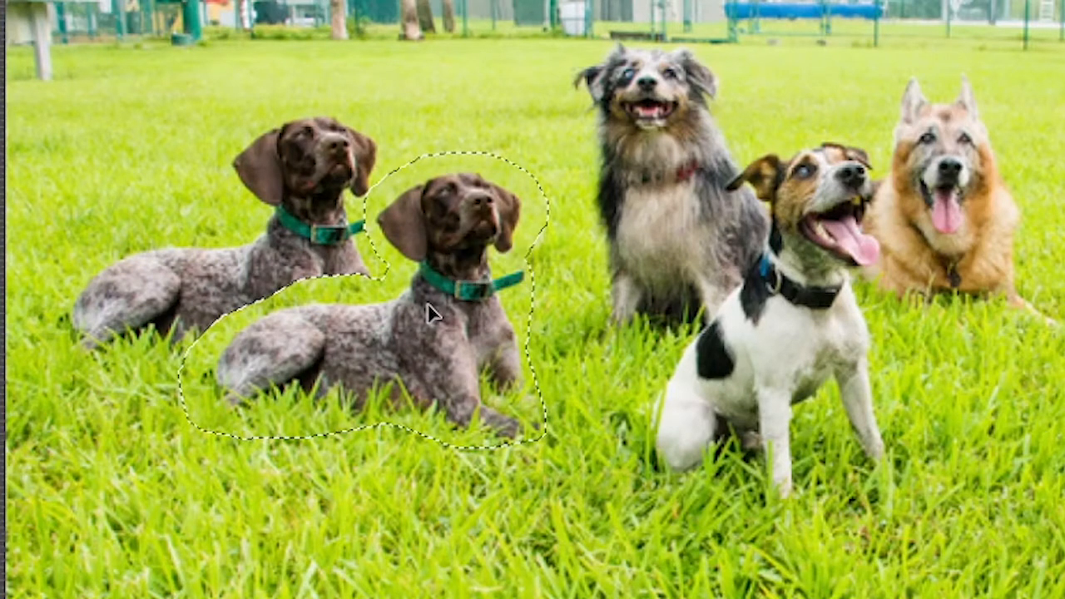
# Commit the content-aware move of the lying brown dog to the nearer grass and clear the selection.
pyautogui.hotkey('ctrl', 't')
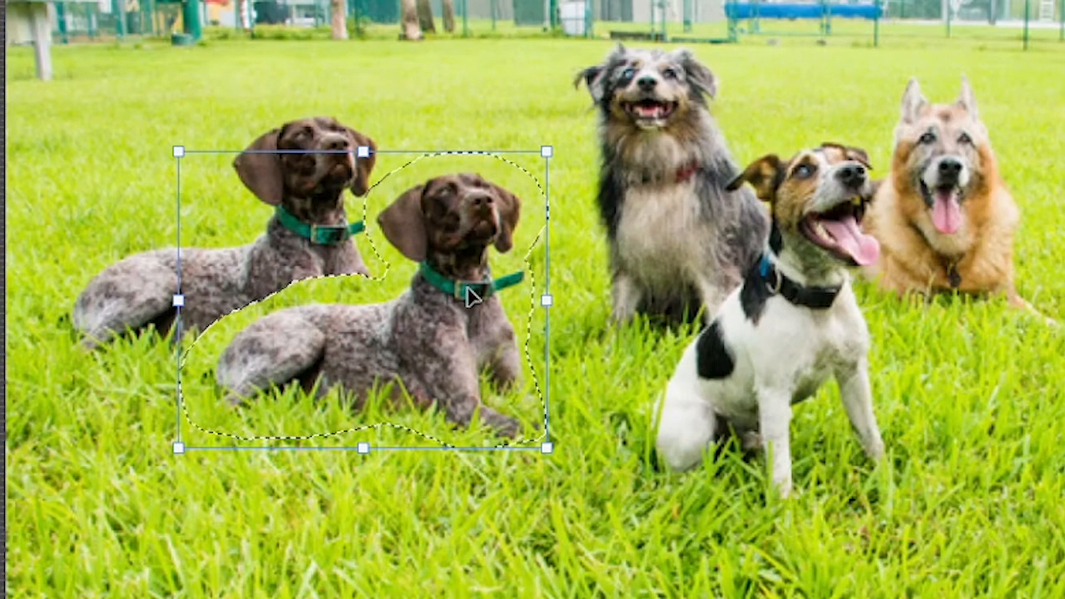
pyautogui.press('Escape')
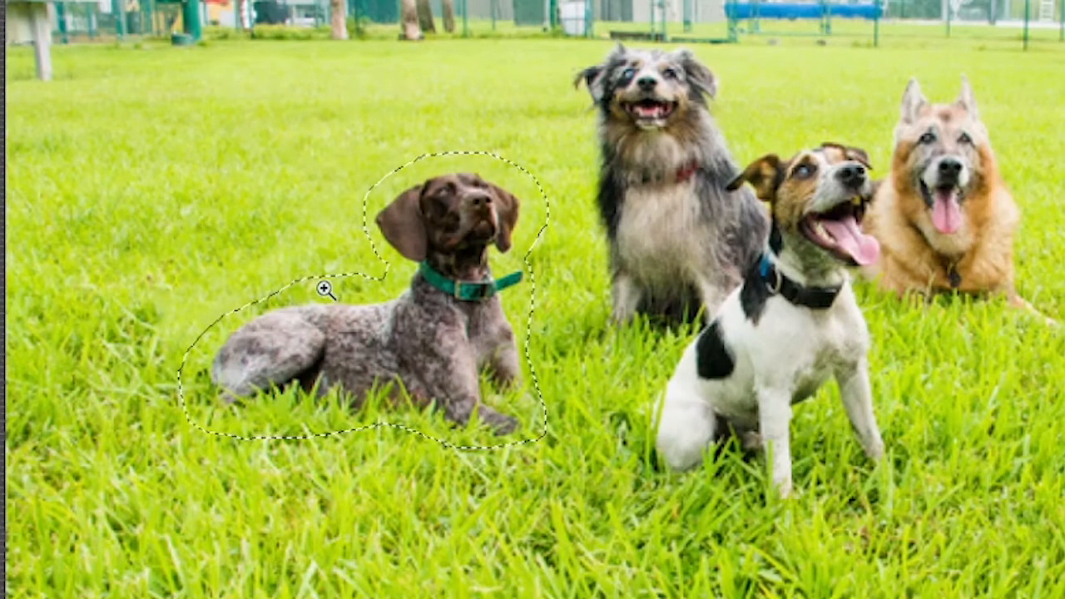
pyautogui.hotkey('ctrl', 'd')
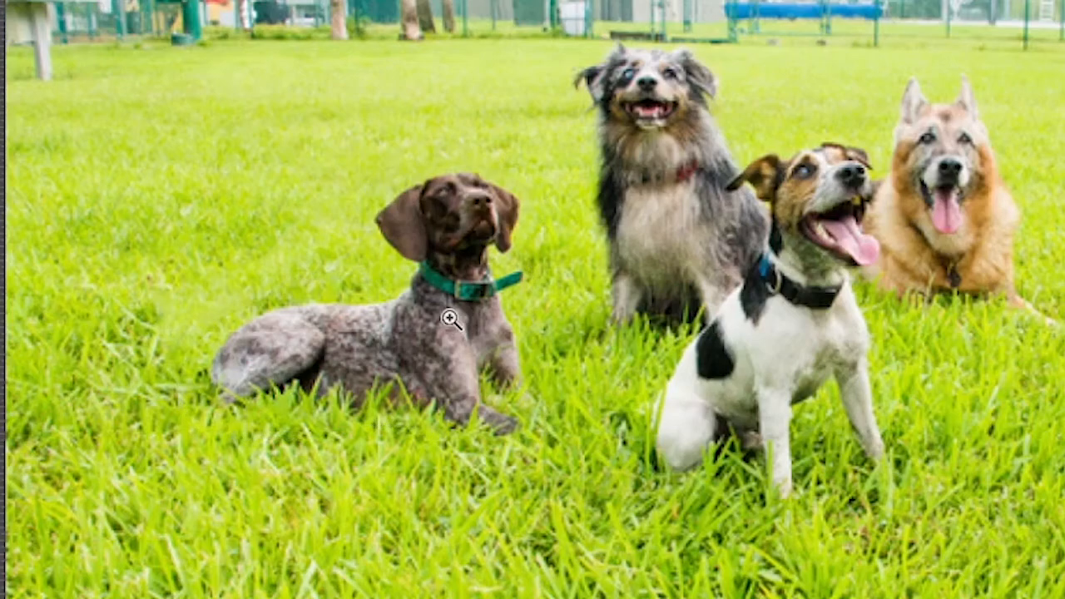
pyautogui.moveTo(509, 387); pyautogui.dragTo(538, 240)
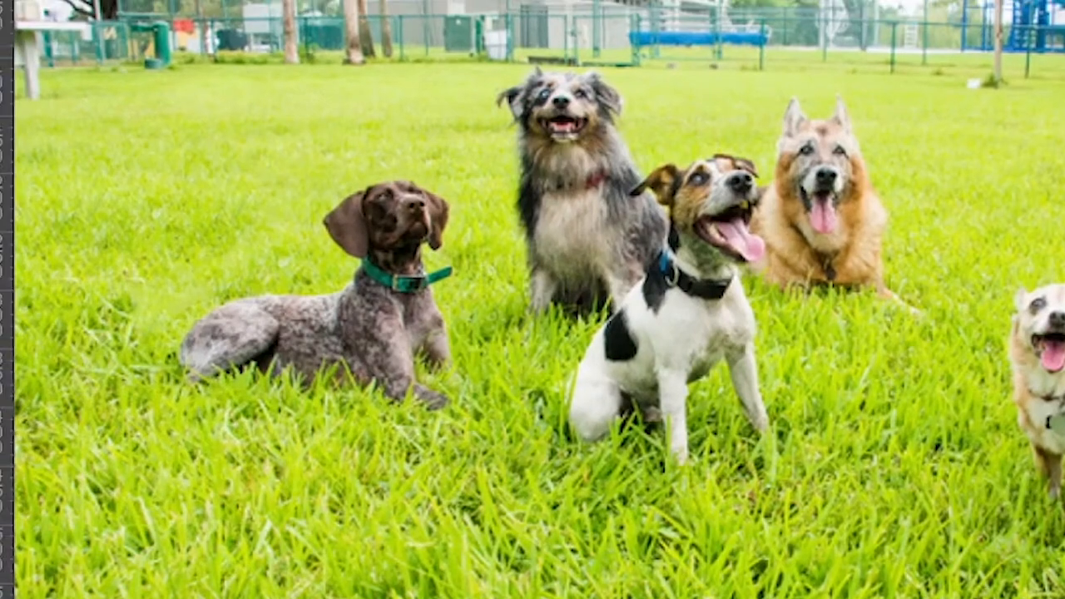
# Outline the relocated lying brown dog and some surrounding grass with the Content-Aware Move Tool.
pyautogui.rightClick(58, 106)
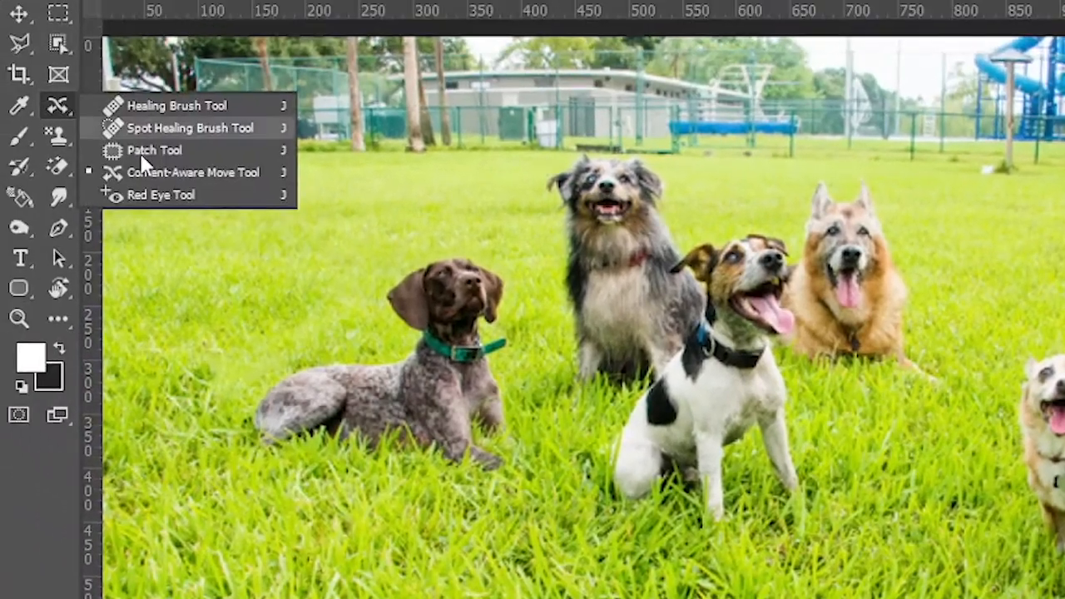
pyautogui.click(154, 178)
pyautogui.moveTo(375, 268)
pyautogui.mouseDown()
pyautogui.moveTo(418, 241)
pyautogui.moveTo(454, 237)
pyautogui.moveTo(512, 263)
pyautogui.moveTo(528, 292)
pyautogui.moveTo(531, 482)
pyautogui.moveTo(388, 489)
pyautogui.moveTo(236, 472)
pyautogui.moveTo(218, 398)
pyautogui.moveTo(252, 353)
pyautogui.moveTo(375, 283)
pyautogui.mouseUp()
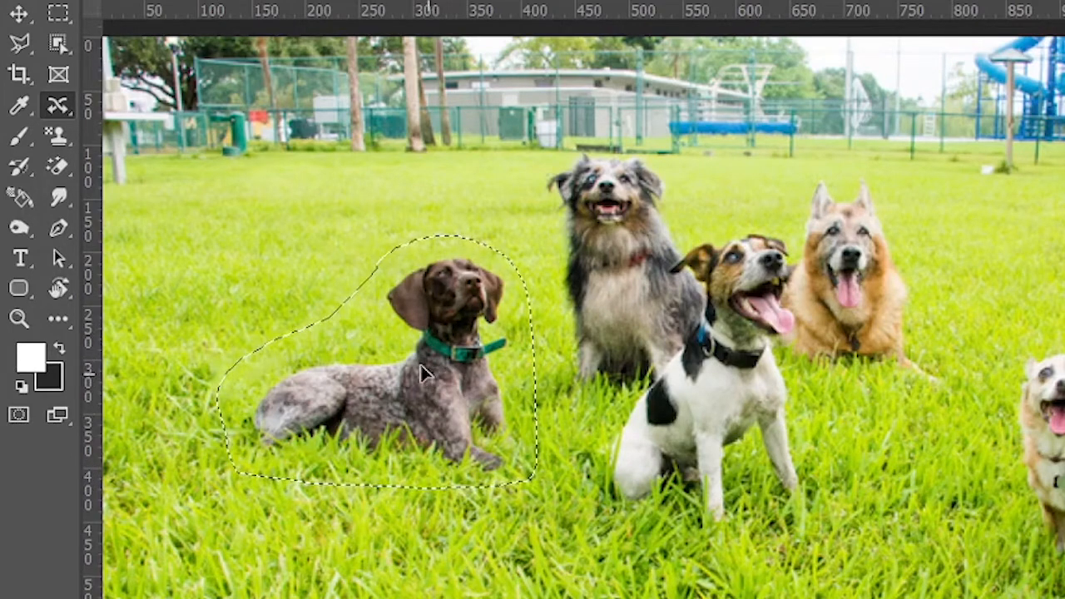
# Move the outlined brown dog back up and left into the grass, scale it down proportionally, commit the move and deselect.
pyautogui.moveTo(434, 385); pyautogui.dragTo(349, 292)
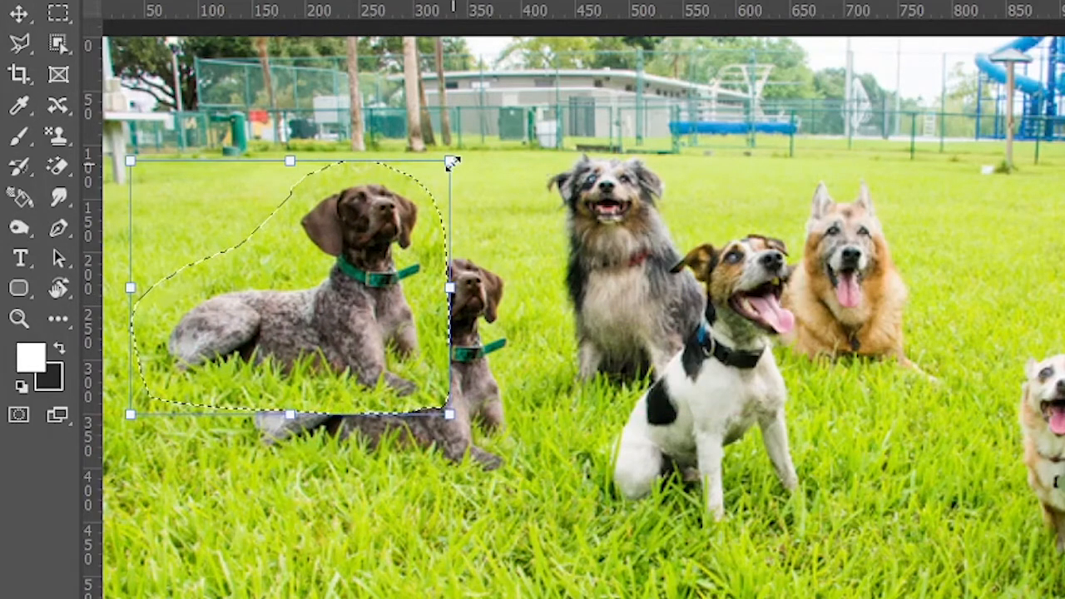
pyautogui.moveTo(450, 160); pyautogui.dragTo(396, 201)
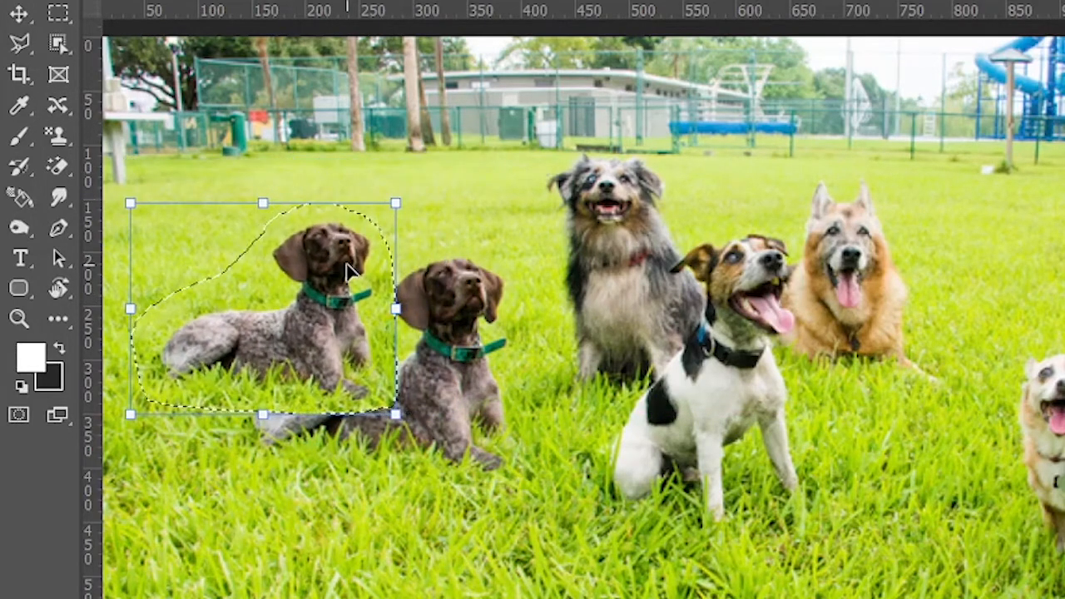
pyautogui.press('Return')
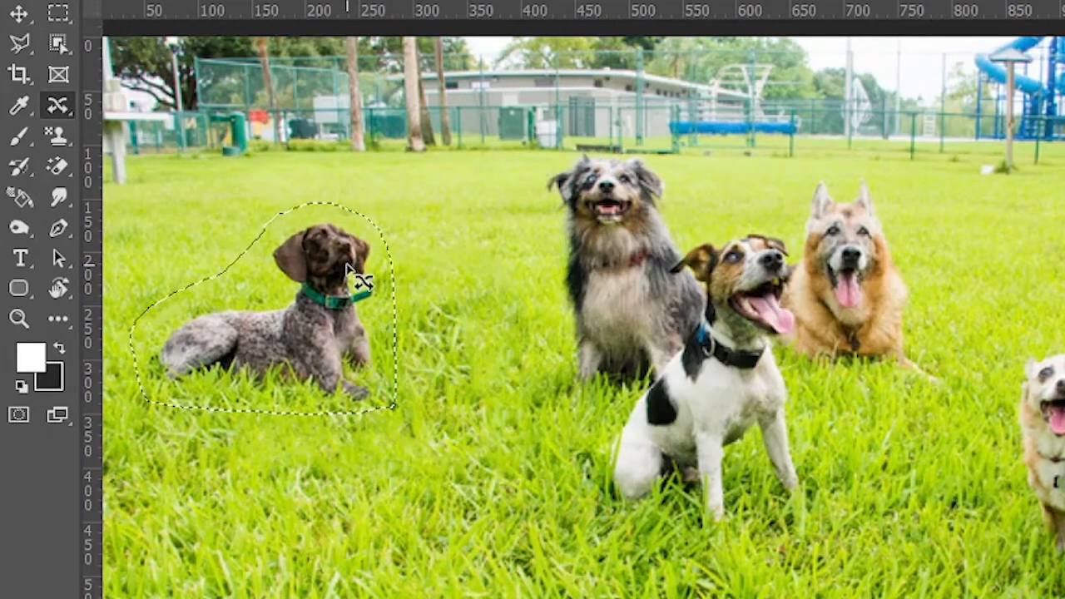
pyautogui.hotkey('ctrl', 'd')
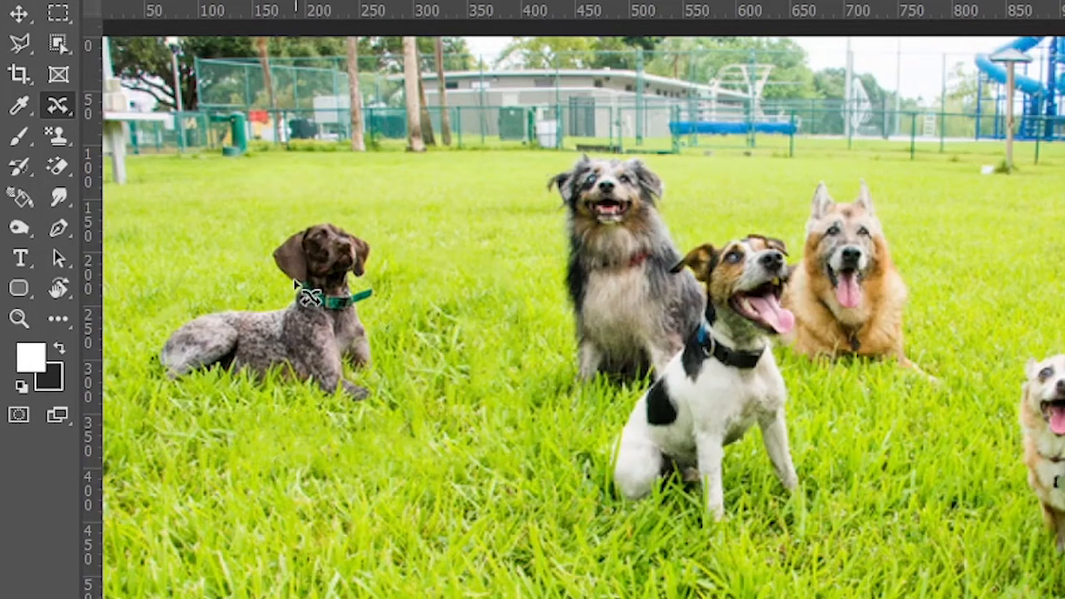
# Switch from the Content-Aware Move Tool to the Red Eye Tool and bring up the Untitled-2 portrait of the girl.
pyautogui.press('z')
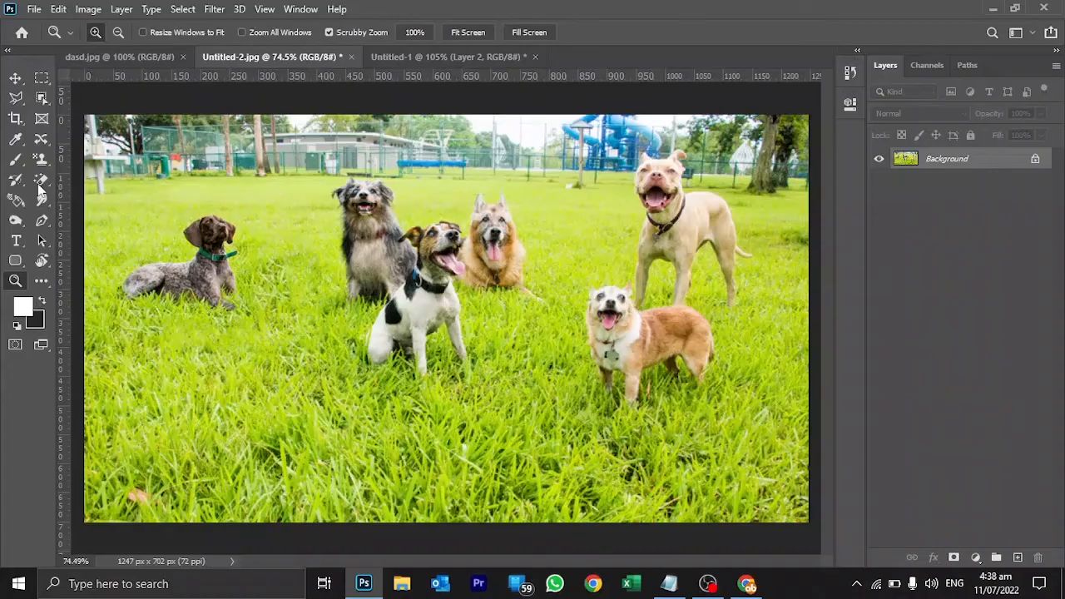
pyautogui.click(41, 139)
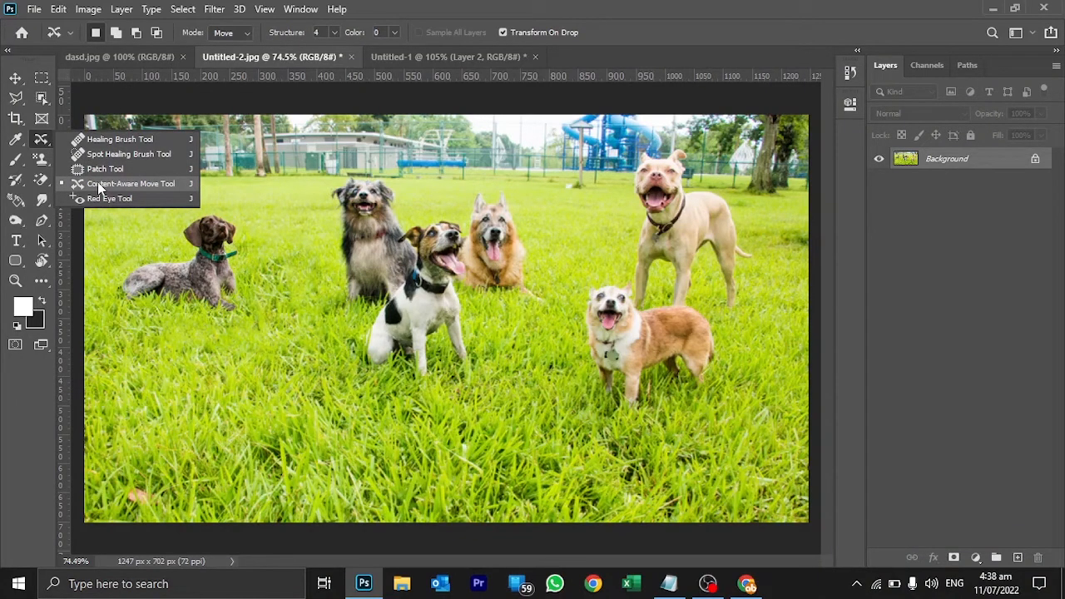
pyautogui.click(97, 181)
pyautogui.rightClick(42, 139)
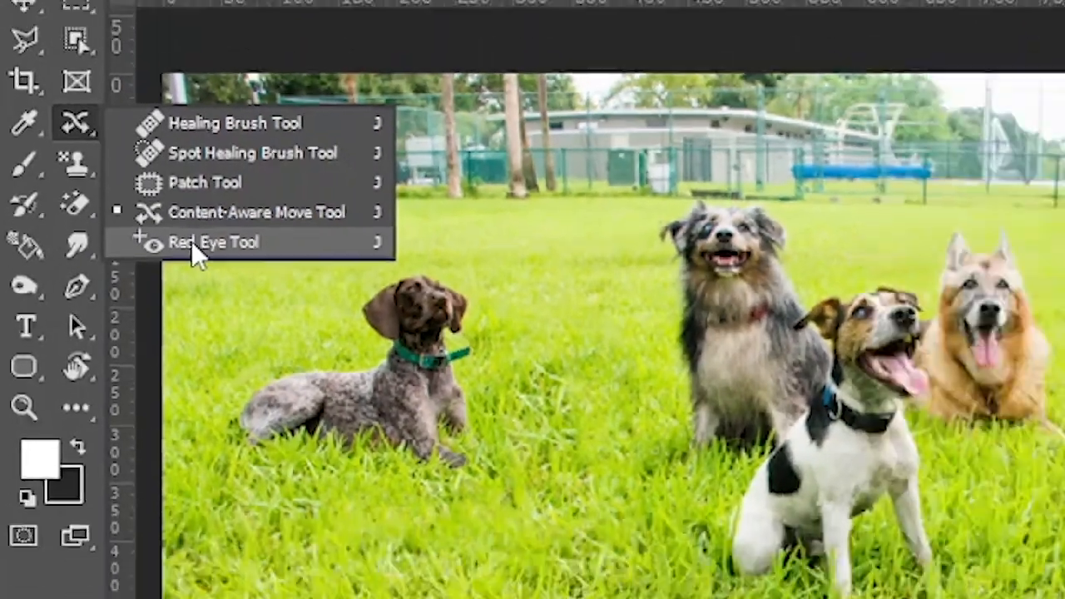
pyautogui.click(250, 265)
pyautogui.click(594, 56)
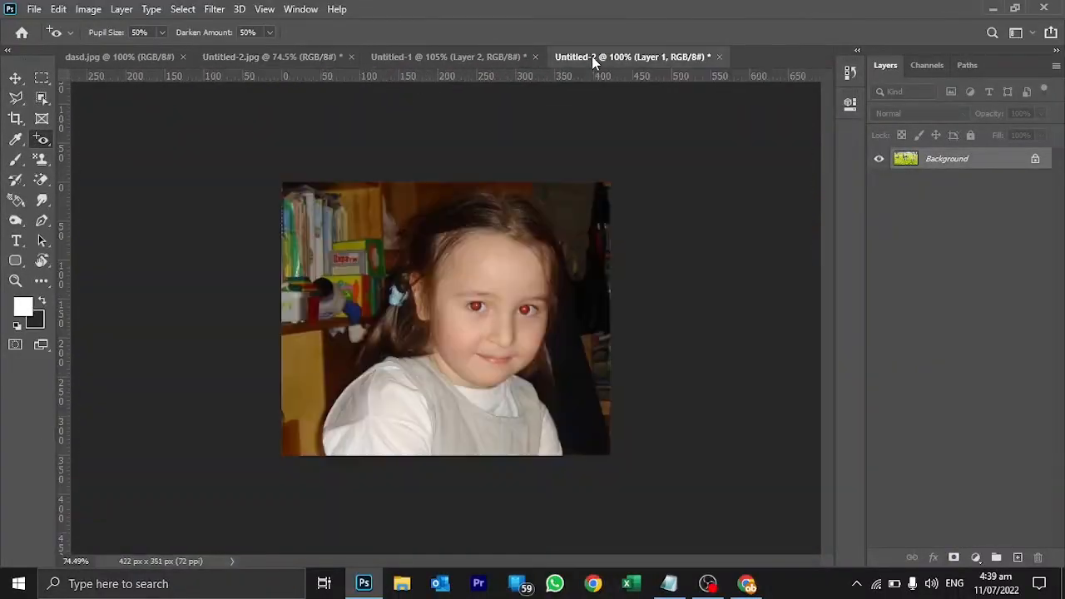
# Correct the red pupil of the girl's eye nearer the blue hair tie with the Red Eye Tool.
pyautogui.press('z')
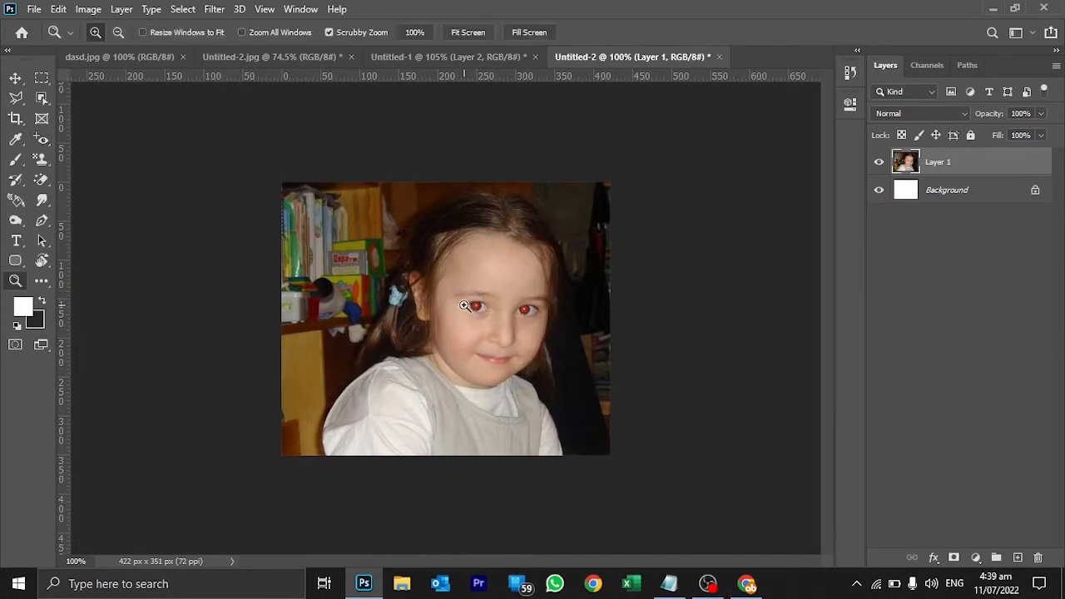
pyautogui.moveTo(475, 296); pyautogui.dragTo(588, 283)
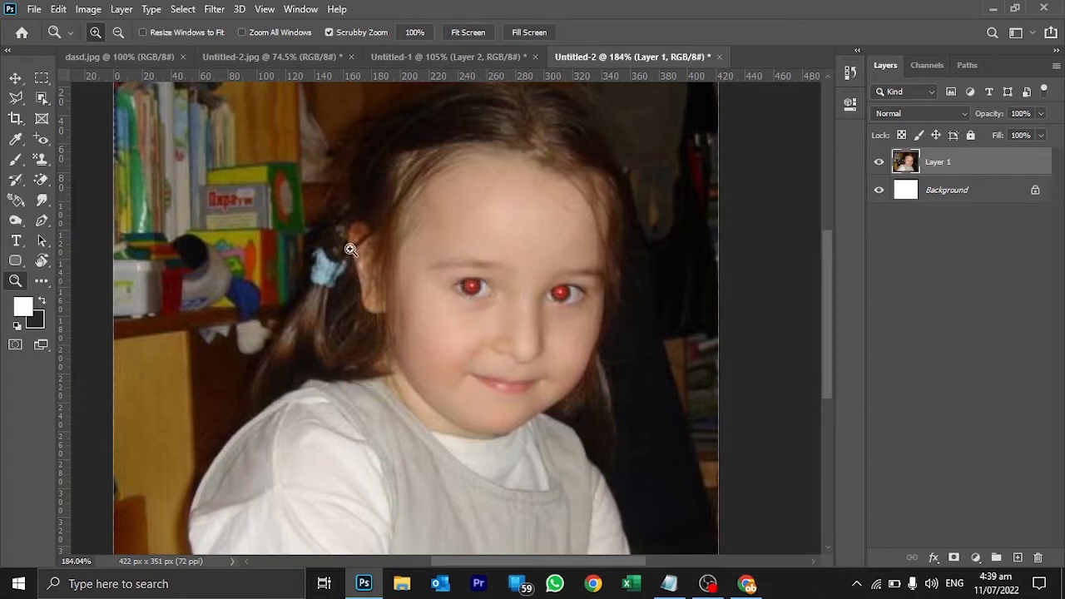
pyautogui.click(41, 142)
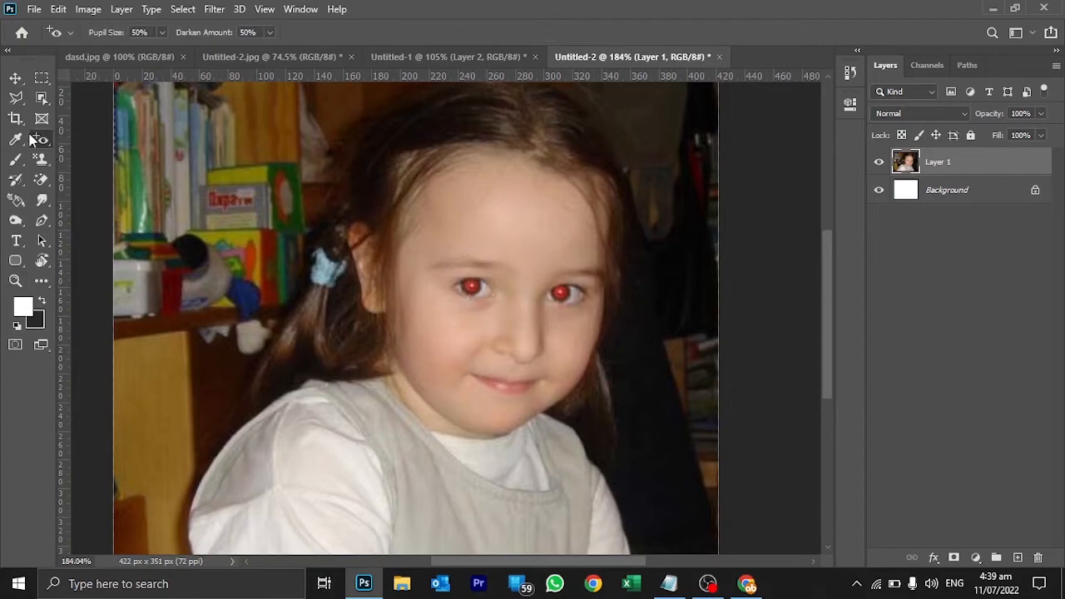
pyautogui.rightClick(30, 136)
pyautogui.click(99, 199)
pyautogui.press('z')
pyautogui.moveTo(428, 274); pyautogui.dragTo(437, 290)
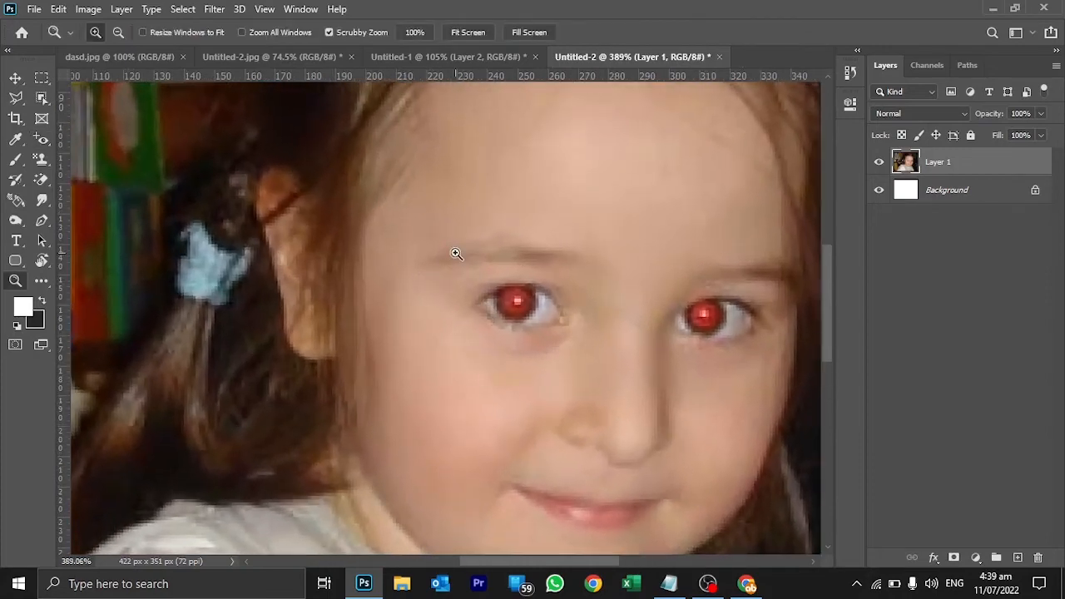
pyautogui.click(42, 139)
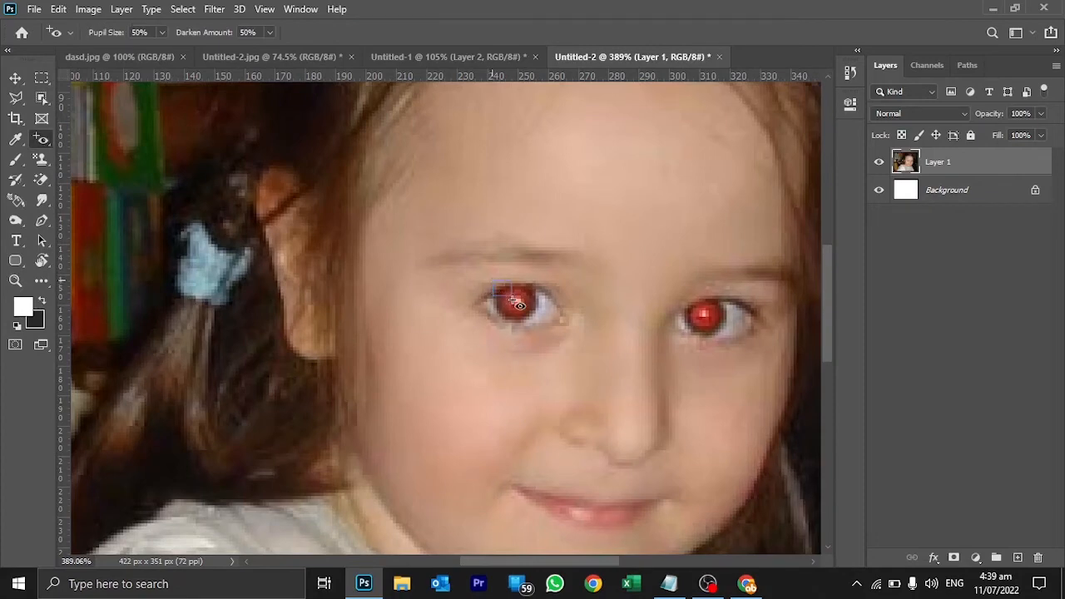
pyautogui.moveTo(513, 301); pyautogui.dragTo(535, 322)
pyautogui.moveTo(543, 330); pyautogui.dragTo(543, 330)
# Correct the red pupil of the girl's other eye with the Red Eye Tool.
pyautogui.moveTo(623, 285); pyautogui.dragTo(446, 240)
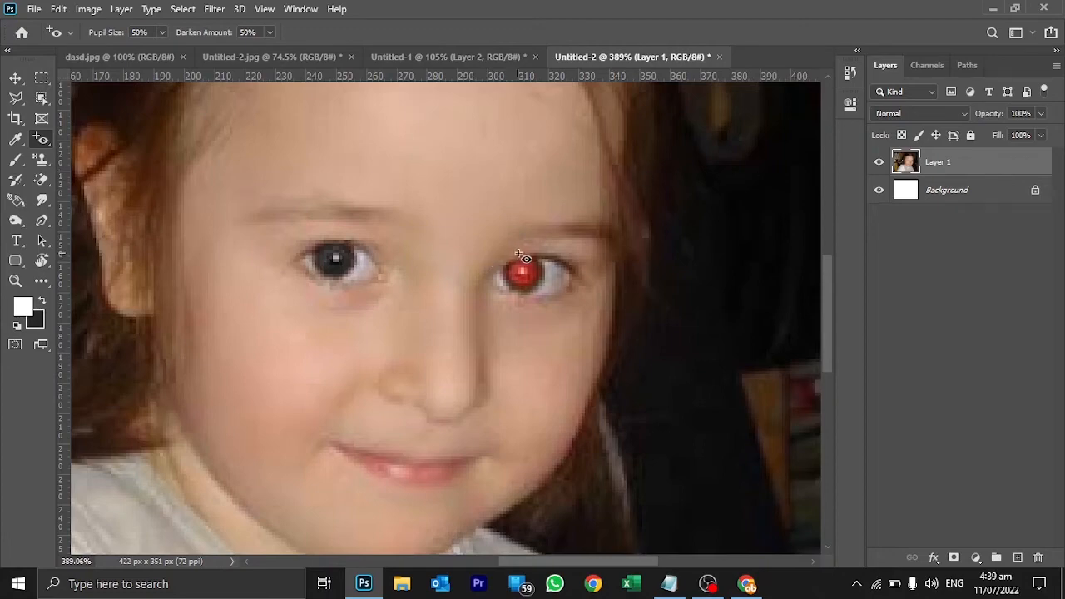
pyautogui.press('z')
pyautogui.moveTo(508, 275); pyautogui.dragTo(582, 317)
pyautogui.click(42, 139)
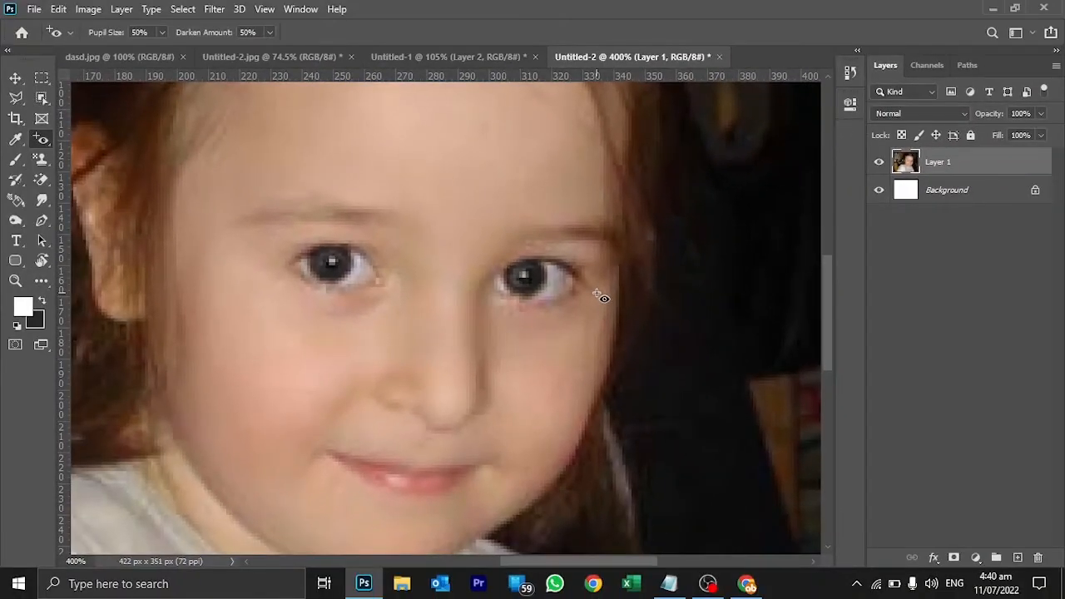
pyautogui.press('z')
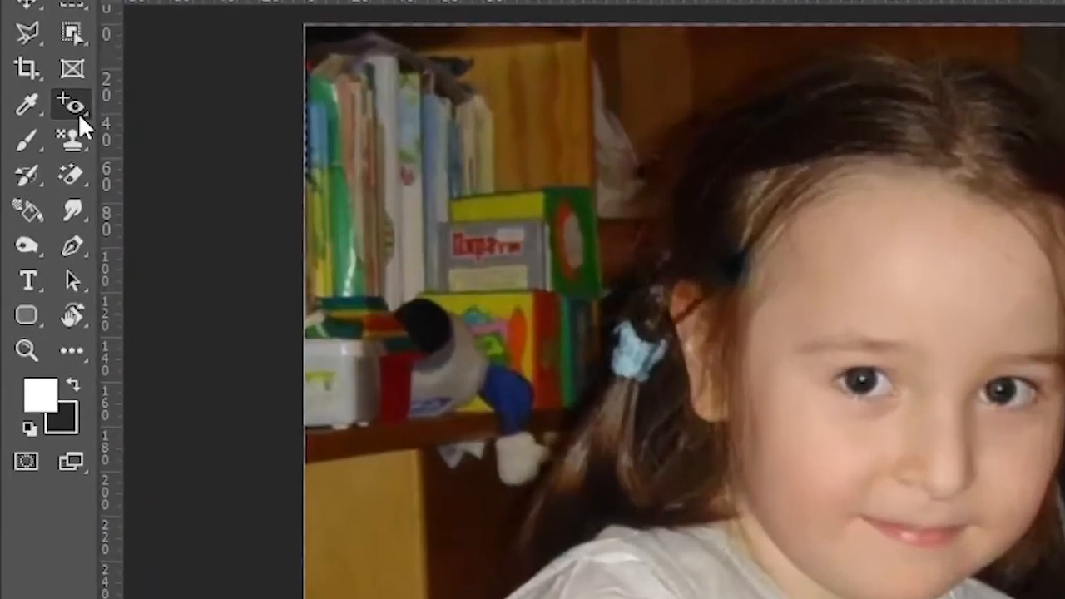
# Switch to the dasd.jpg document with the creased old portrait of the man.
pyautogui.rightClick(47, 144)
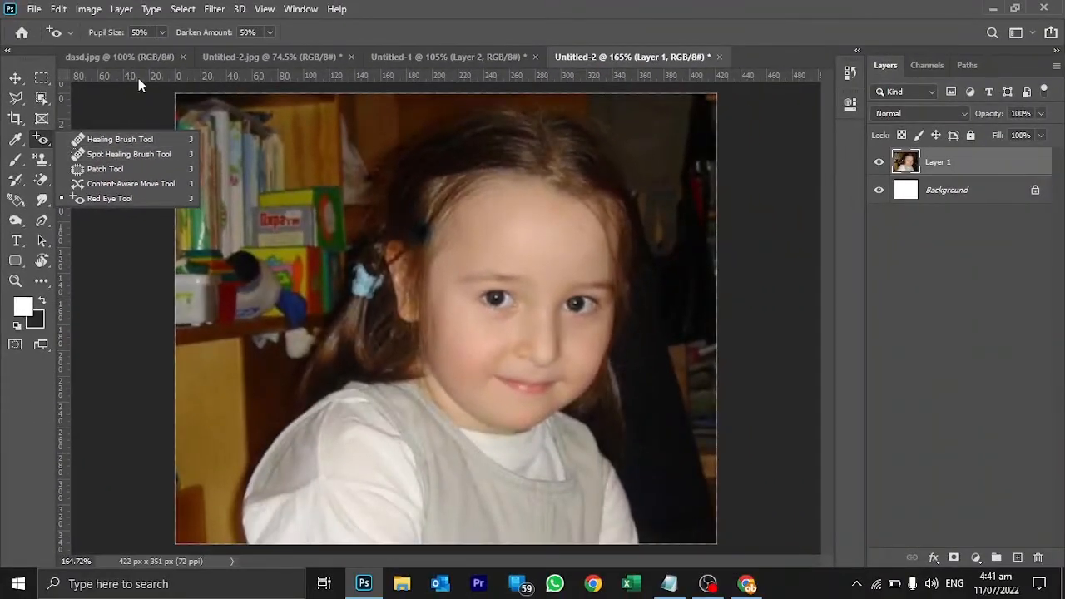
pyautogui.click(125, 57)
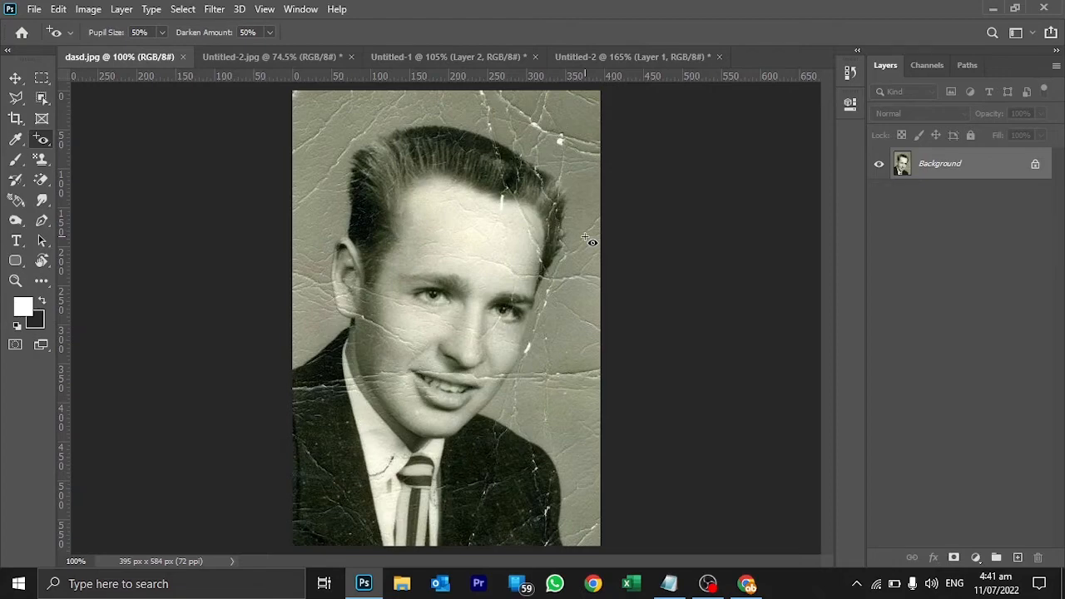
pyautogui.press('z')
pyautogui.moveTo(514, 216); pyautogui.dragTo(538, 265)
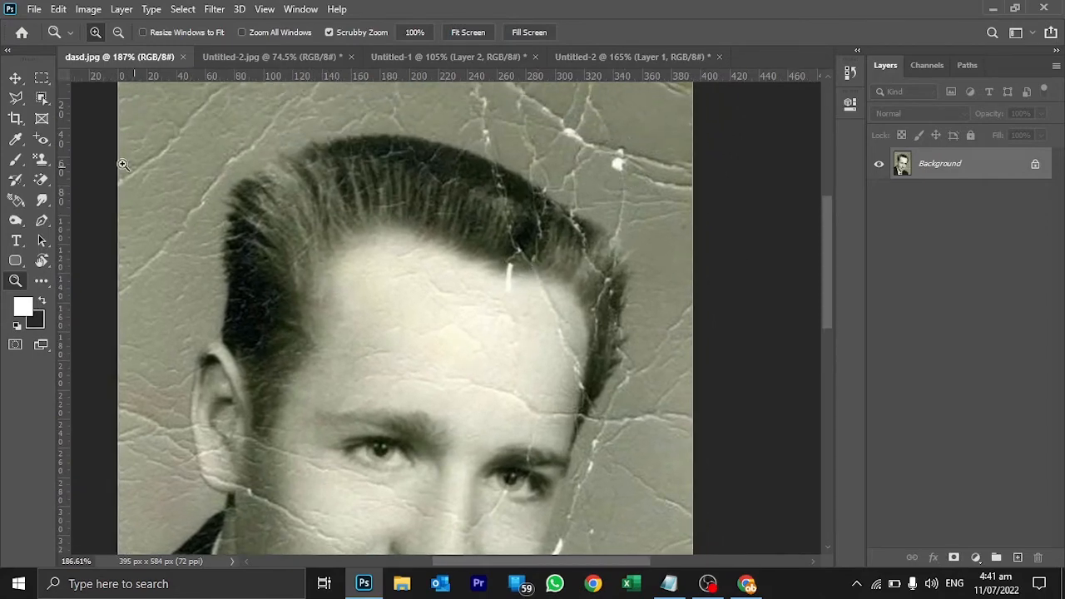
# Remove the two long diagonal creases from the background beside the man's hair, above his ear, with the Spot Healing Brush.
pyautogui.click(42, 140)
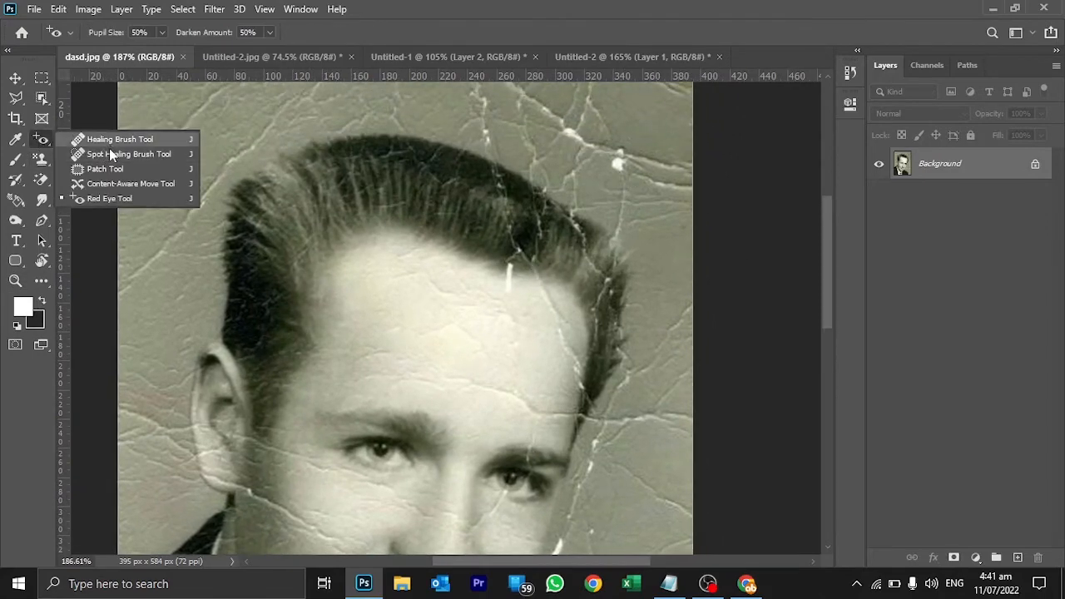
pyautogui.click(110, 154)
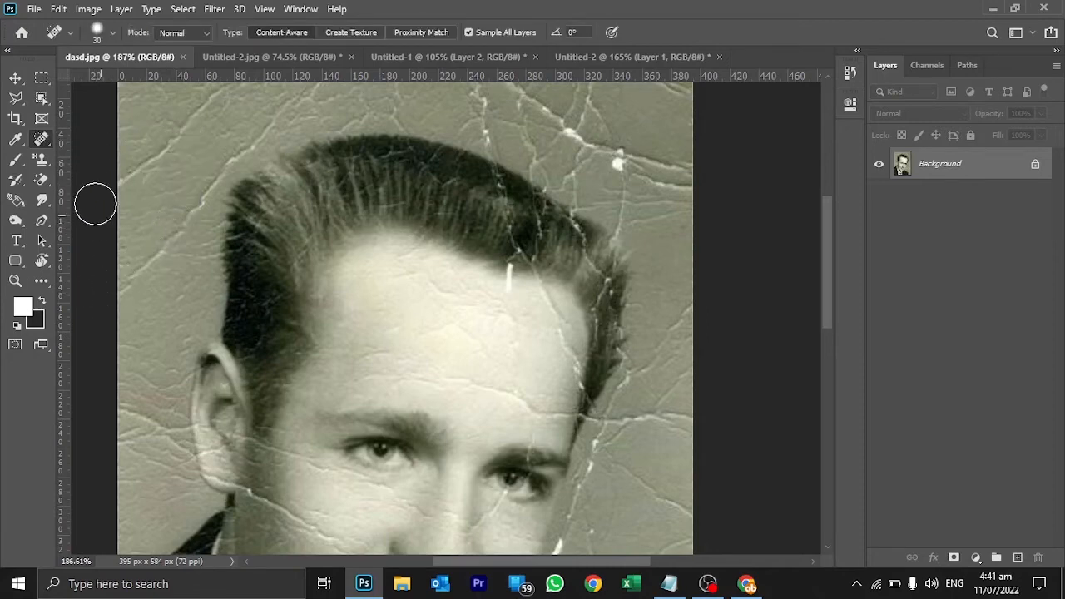
pyautogui.click(46, 141)
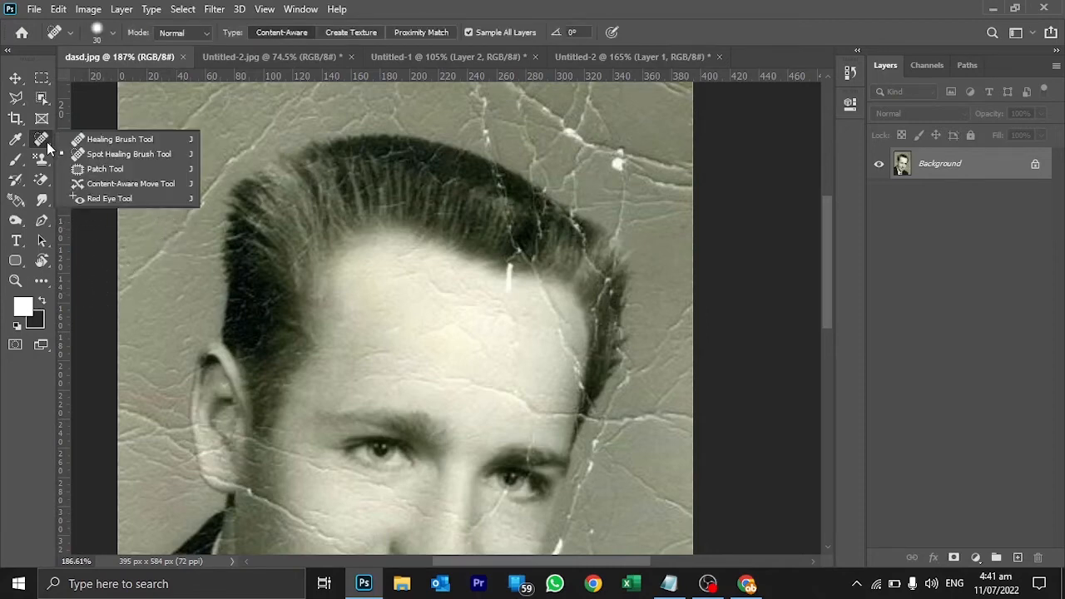
pyautogui.click(94, 155)
pyautogui.moveTo(117, 294)
pyautogui.mouseDown()
pyautogui.moveTo(227, 156)
pyautogui.moveTo(329, 84)
pyautogui.mouseUp()
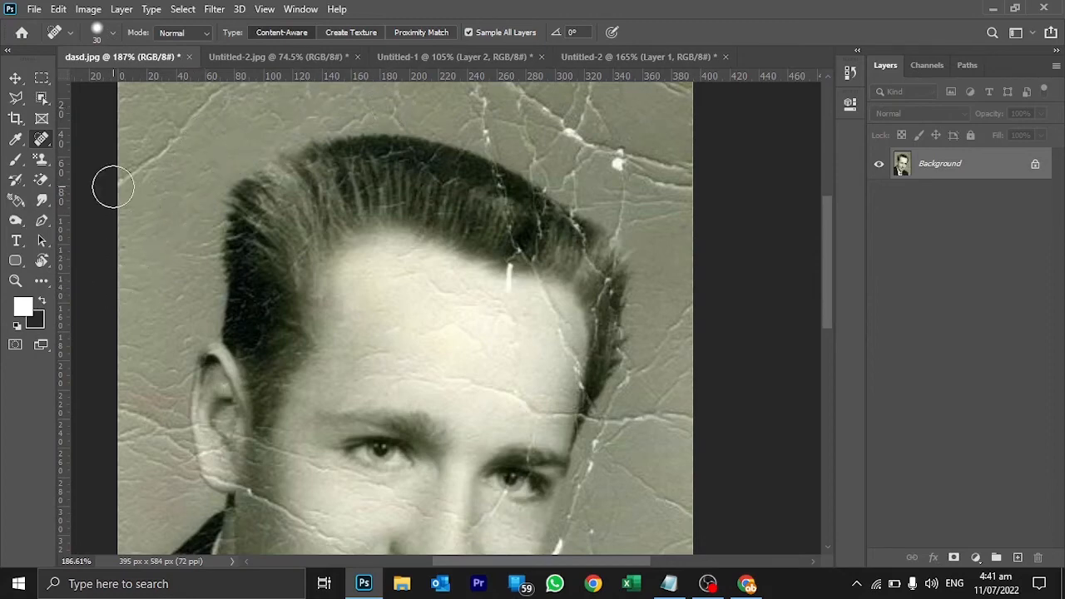
pyautogui.moveTo(107, 183)
pyautogui.mouseDown()
pyautogui.moveTo(153, 164)
pyautogui.moveTo(246, 81)
pyautogui.mouseUp()
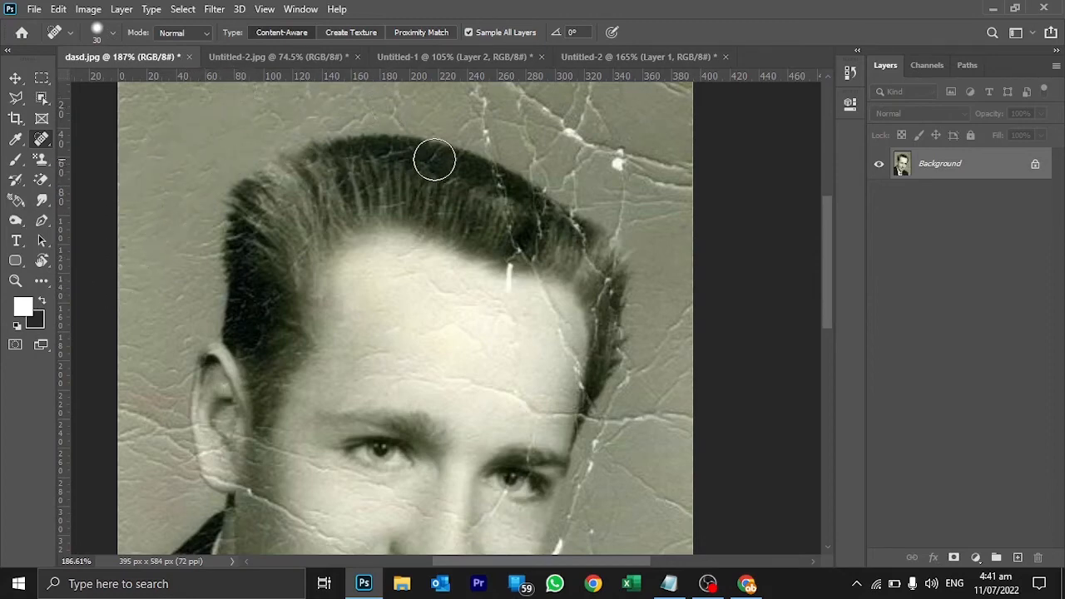
pyautogui.rightClick(41, 138)
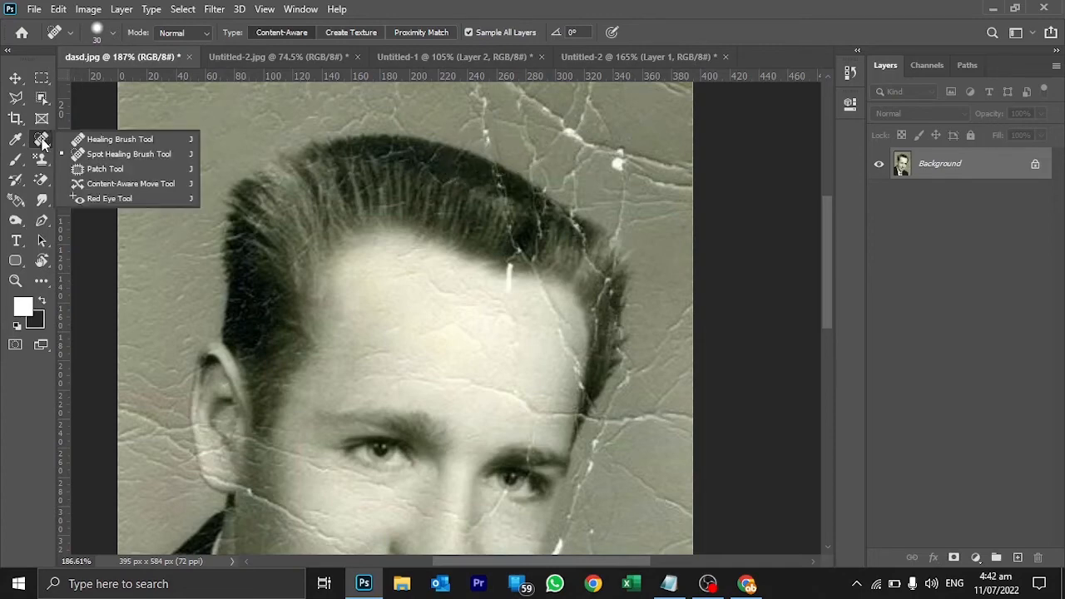
pyautogui.click(90, 155)
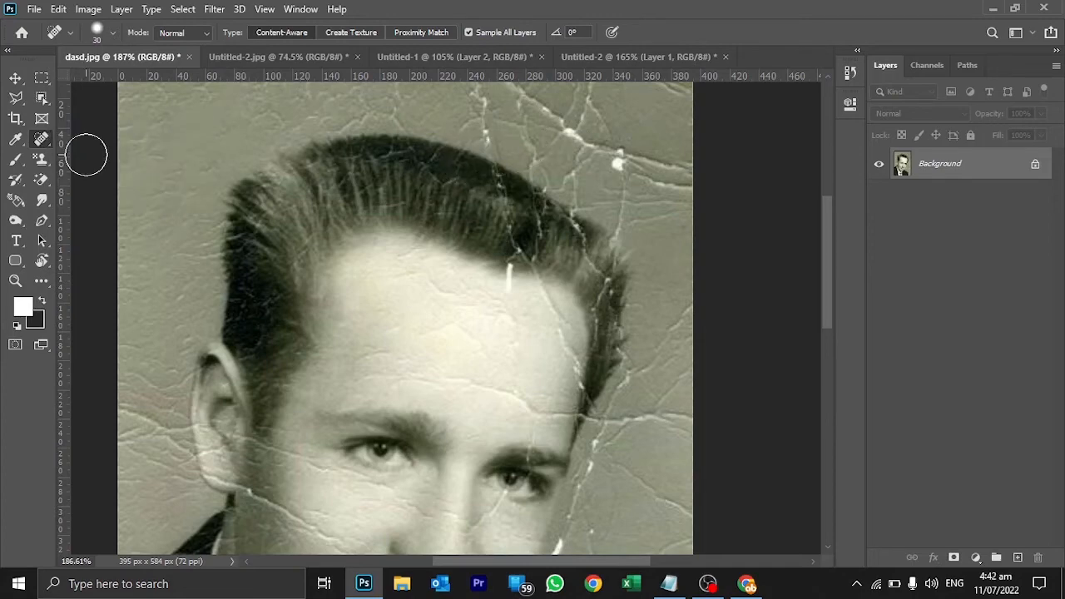
# Switch to the Healing Brush Tool and reduce its brush size to 9 px.
pyautogui.rightClick(40, 138)
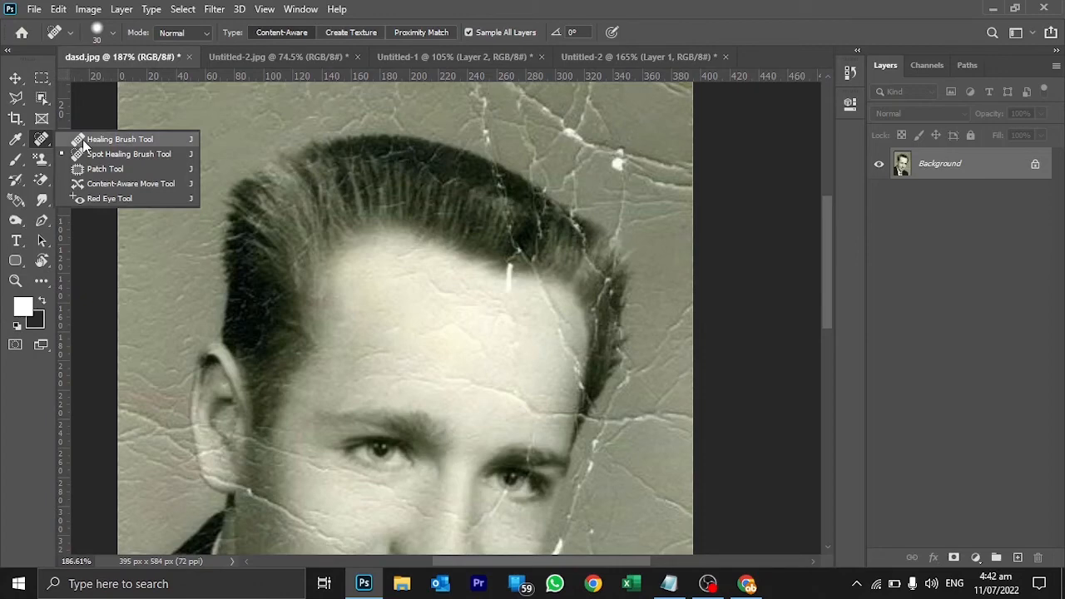
pyautogui.click(116, 140)
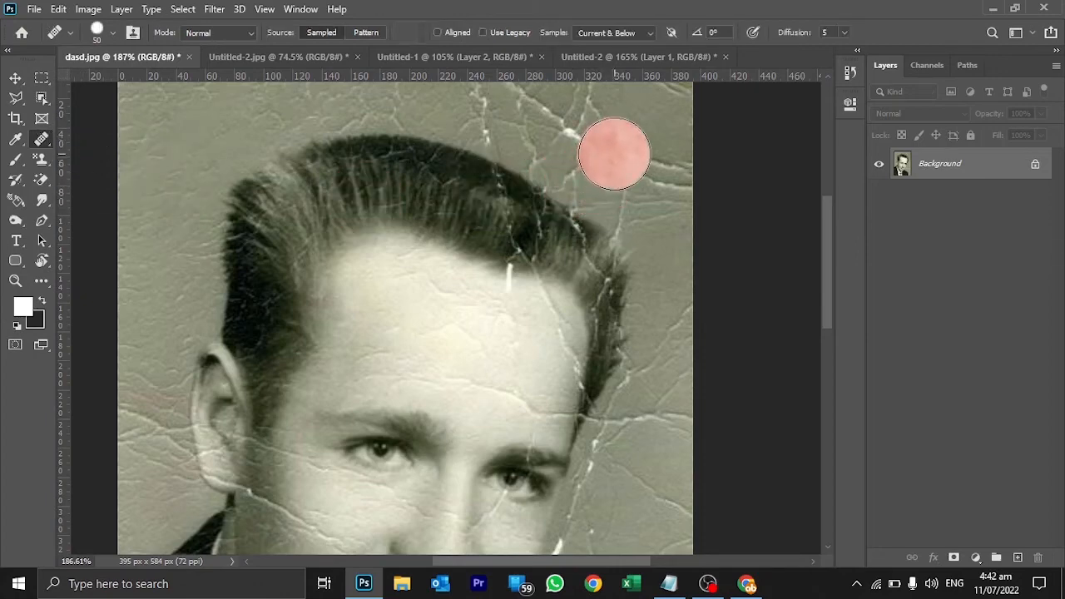
pyautogui.keyDown('alt'); pyautogui.click(637, 132); pyautogui.keyUp('alt')
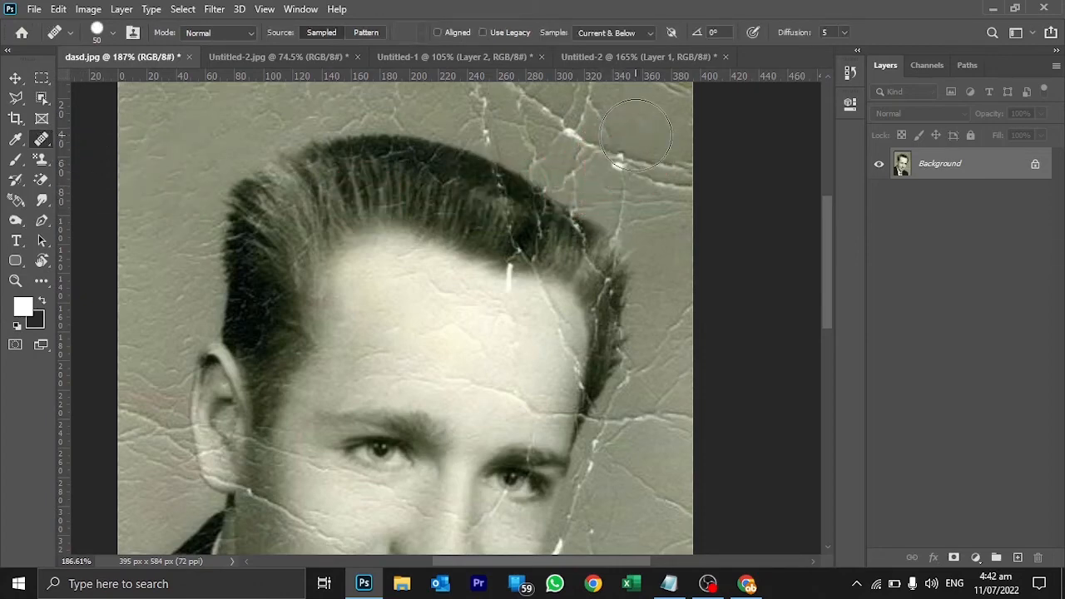
pyautogui.press('[')
pyautogui.press('[')
pyautogui.press('[')
pyautogui.press('[')
pyautogui.press('[')
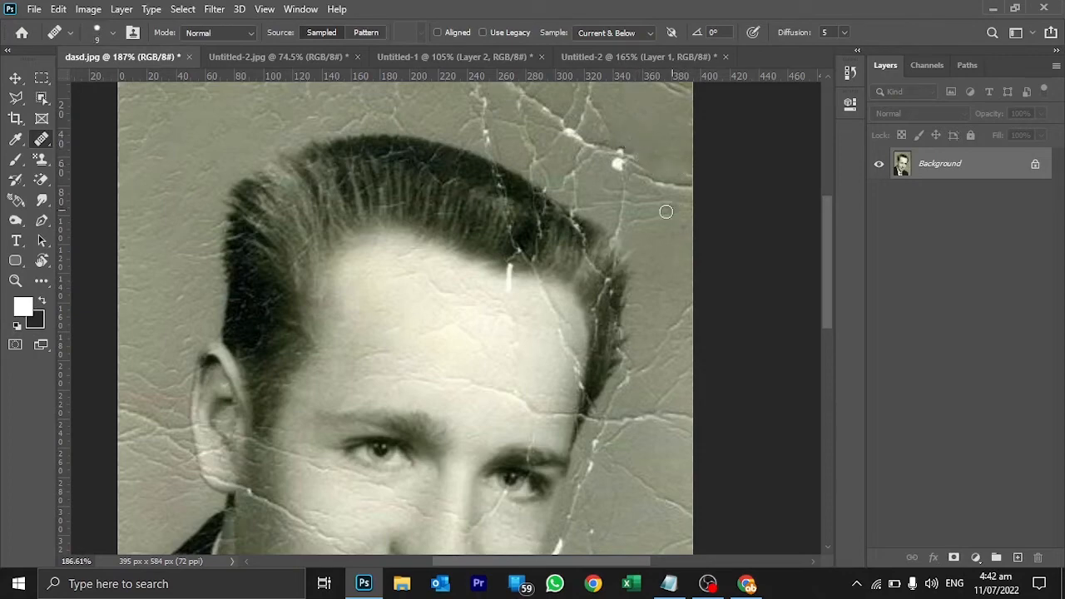
# Heal the diagonal crease running down the man's forehead from the hairline to the temple, using the Healing Brush with sampled clean skin.
pyautogui.press('z')
pyautogui.moveTo(547, 317)
pyautogui.mouseDown()
pyautogui.moveTo(542, 309)
pyautogui.moveTo(564, 333)
pyautogui.mouseUp()
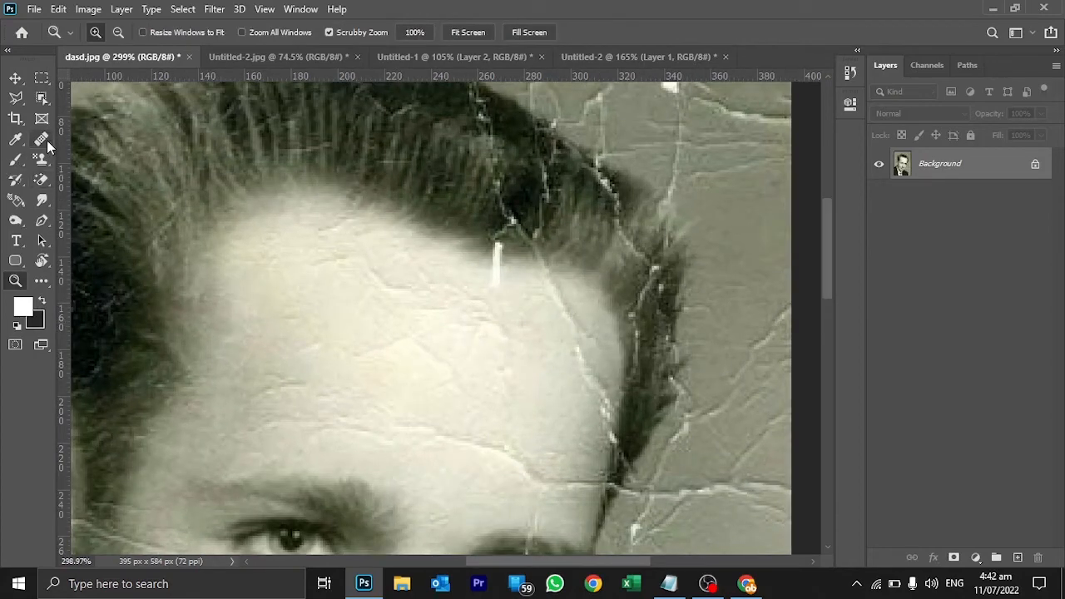
pyautogui.moveTo(46, 140); pyautogui.dragTo(89, 139)
pyautogui.click(89, 139)
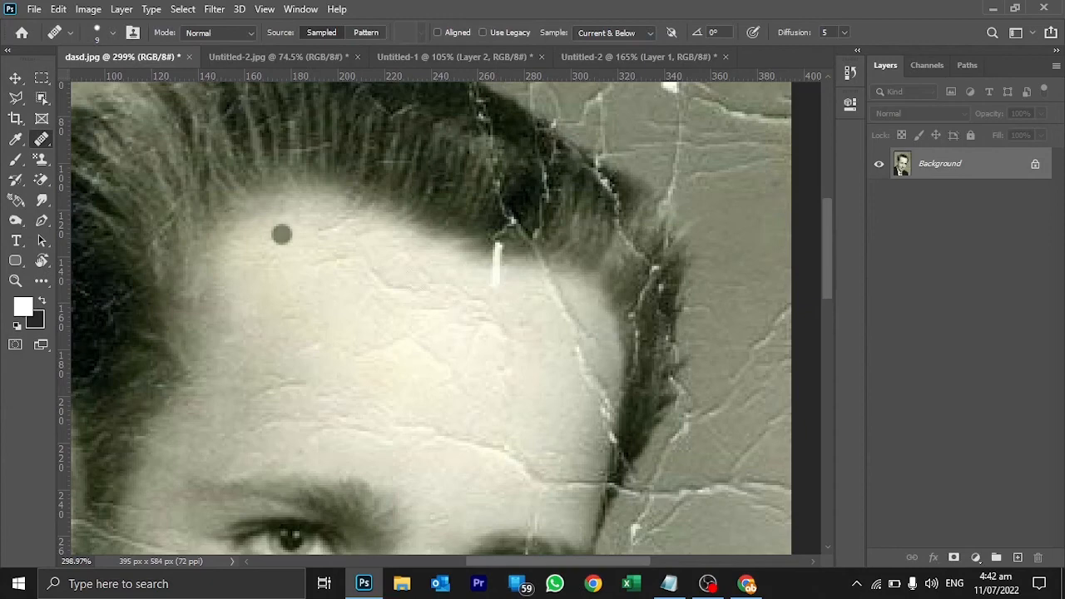
pyautogui.click(526, 306)
pyautogui.keyDown('alt'); pyautogui.click(540, 286); pyautogui.keyUp('alt')
pyautogui.click(552, 284)
pyautogui.click(562, 295)
pyautogui.click(572, 310)
pyautogui.click(580, 340)
pyautogui.click(583, 331)
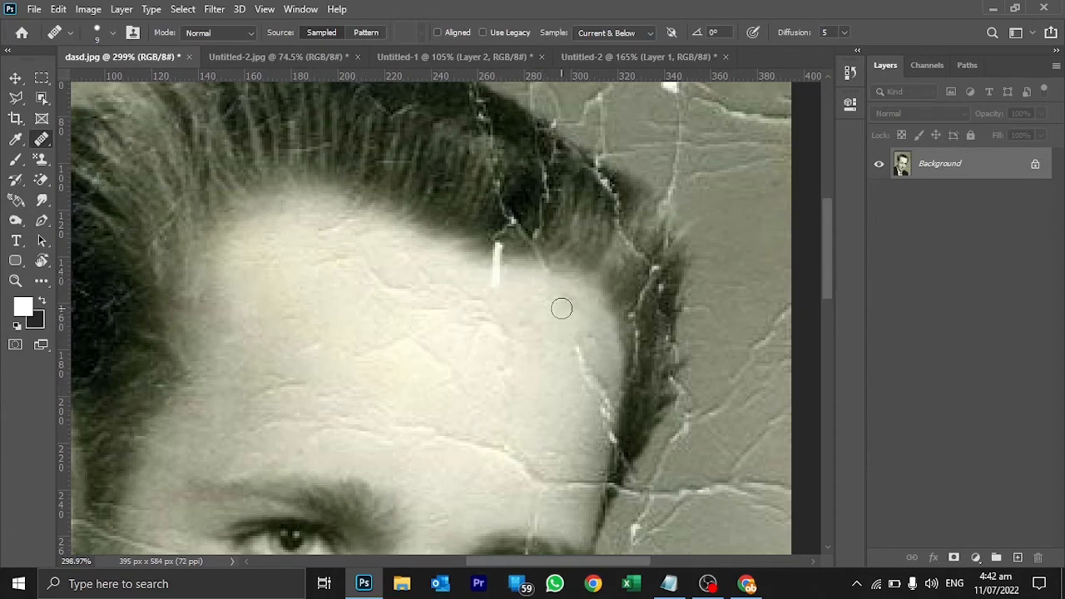
pyautogui.moveTo(580, 360); pyautogui.dragTo(599, 400)
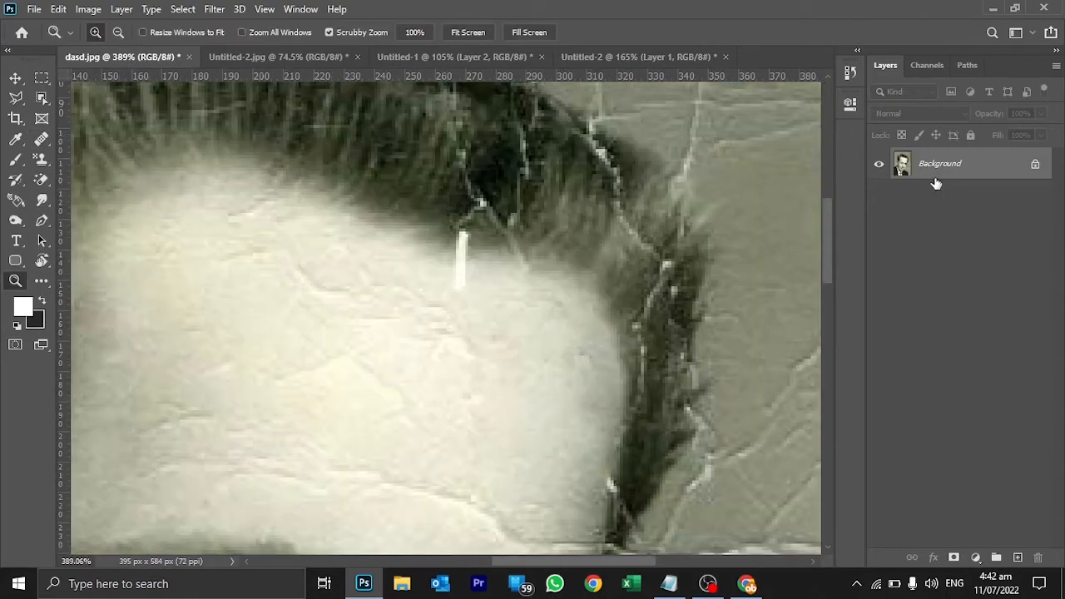
# Add a new empty layer above the portrait's Background layer.
pyautogui.moveTo(630, 340); pyautogui.dragTo(570, 306)
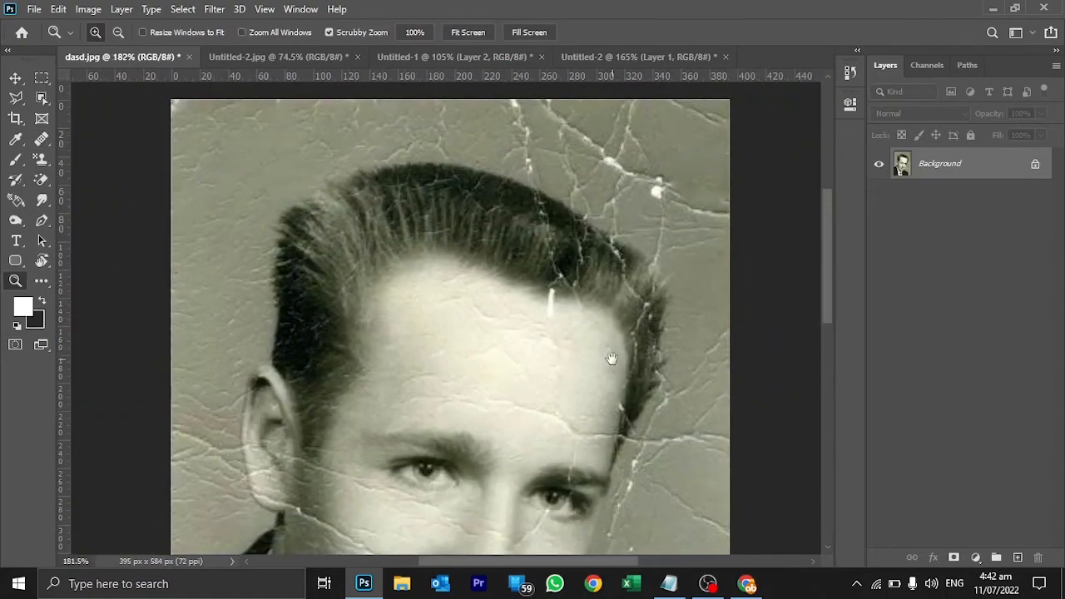
pyautogui.moveTo(612, 358); pyautogui.dragTo(537, 253)
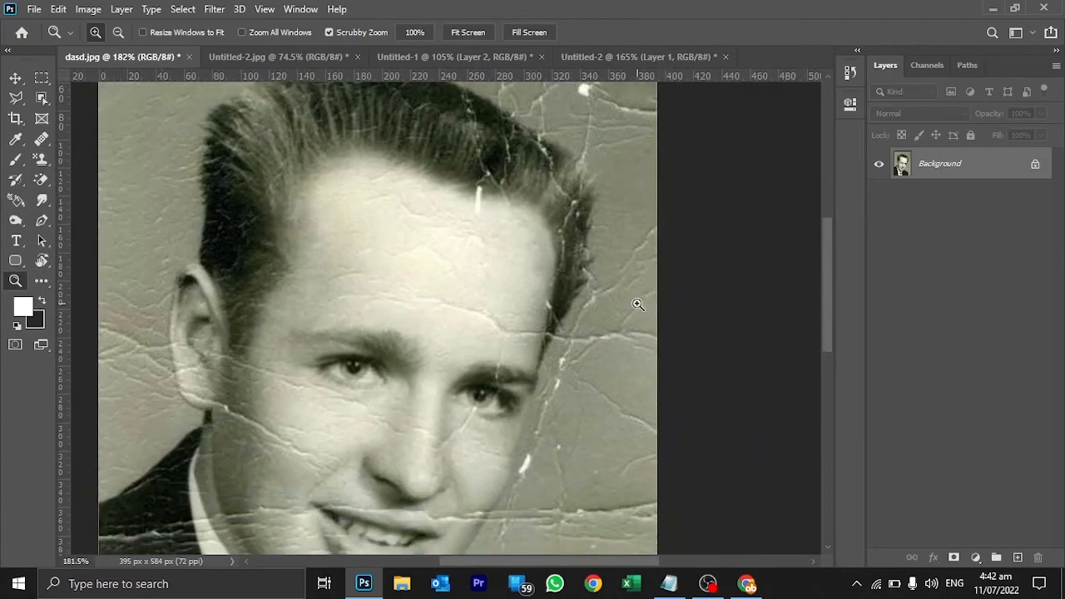
pyautogui.click(1018, 558)
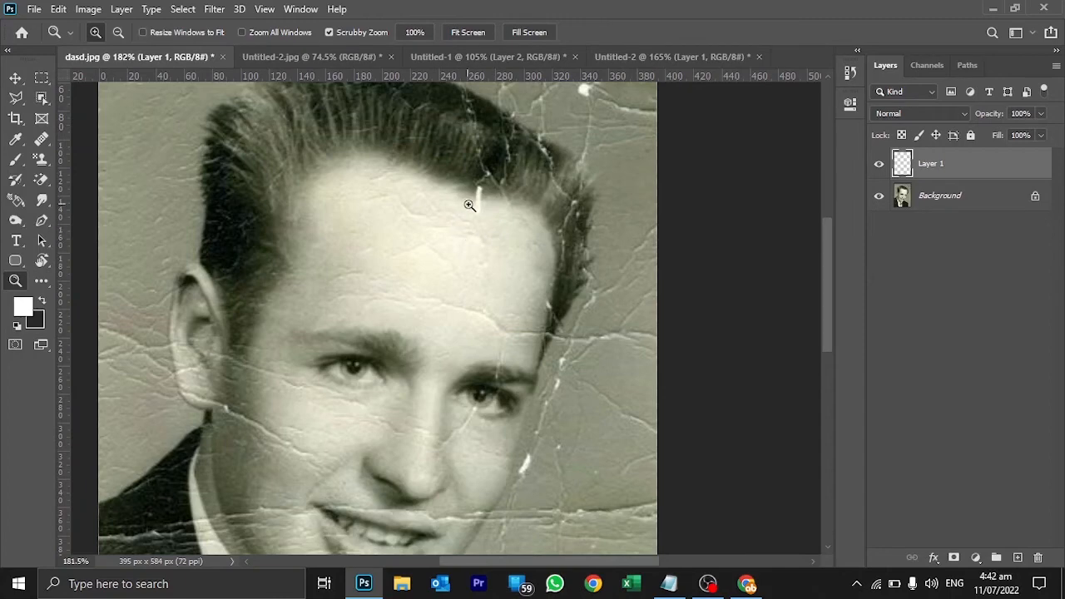
# Heal the short white vertical scratch on the forehead just below the hairline, sampling the clean skin beside it.
pyautogui.moveTo(470, 205); pyautogui.dragTo(515, 260)
pyautogui.press('j')
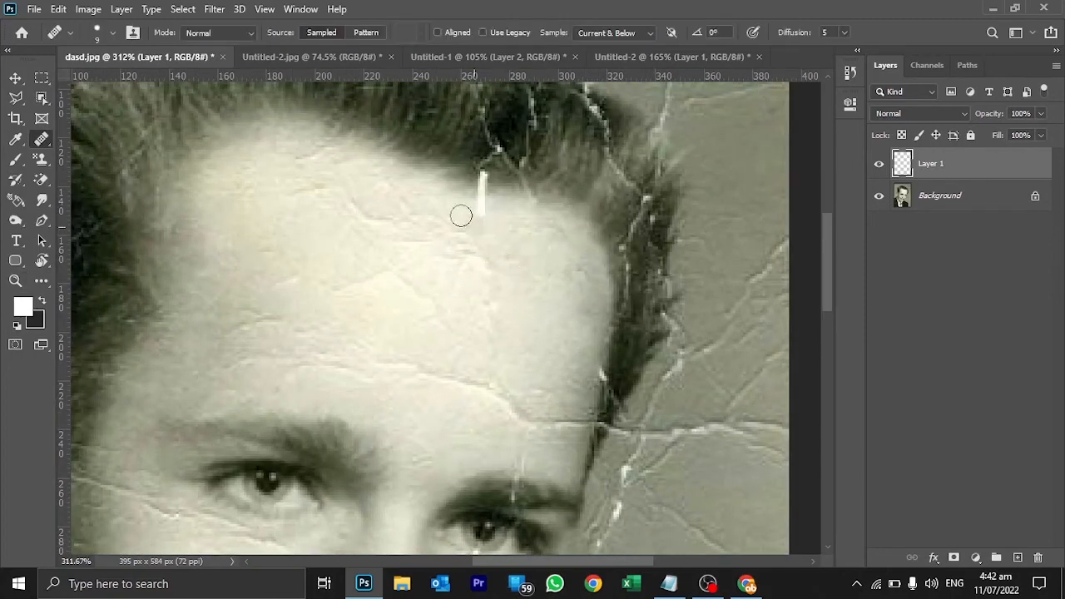
pyautogui.keyDown('alt'); pyautogui.click(453, 211); pyautogui.keyUp('alt')
pyautogui.moveTo(503, 166); pyautogui.dragTo(545, 375)
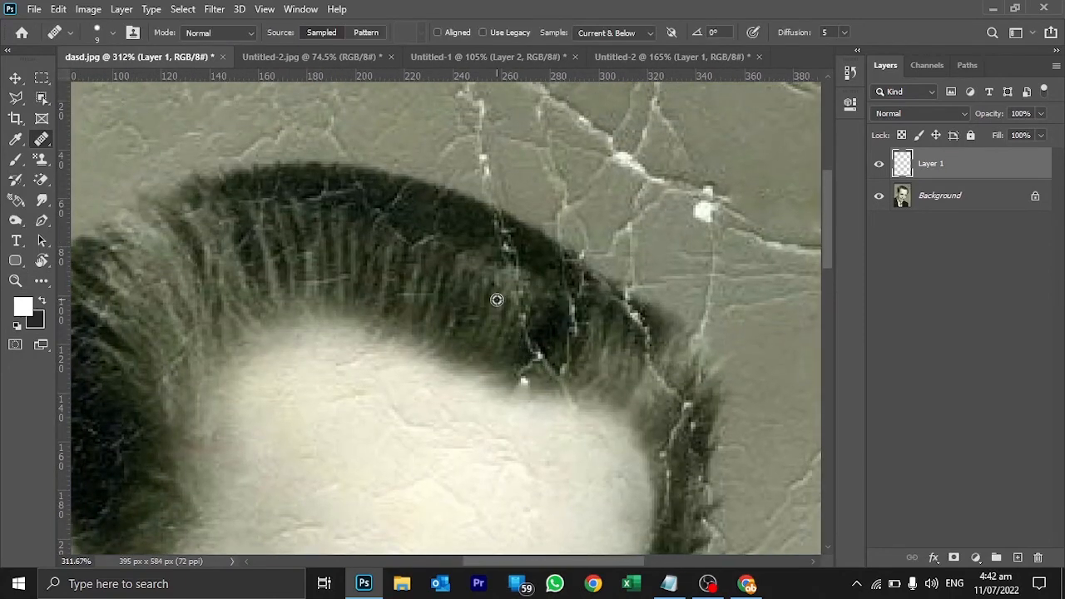
# Heal the upper part of the white crack in the dark hair above the forehead, sampling the hair next to it.
pyautogui.keyDown('alt'); pyautogui.click(489, 255); pyautogui.keyUp('alt')
pyautogui.moveTo(508, 253); pyautogui.dragTo(499, 230)
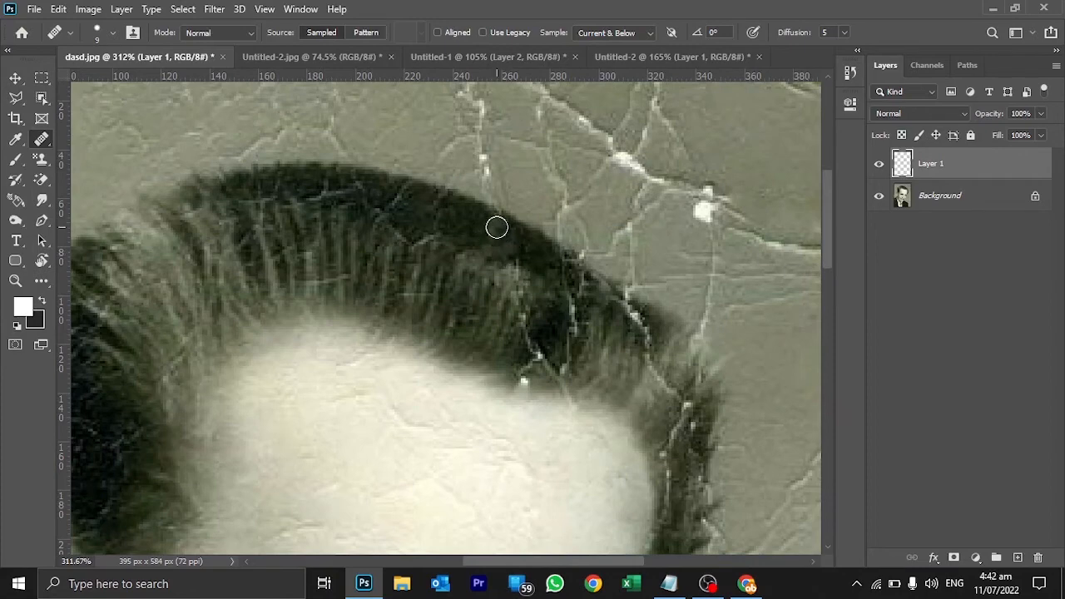
pyautogui.click(492, 225)
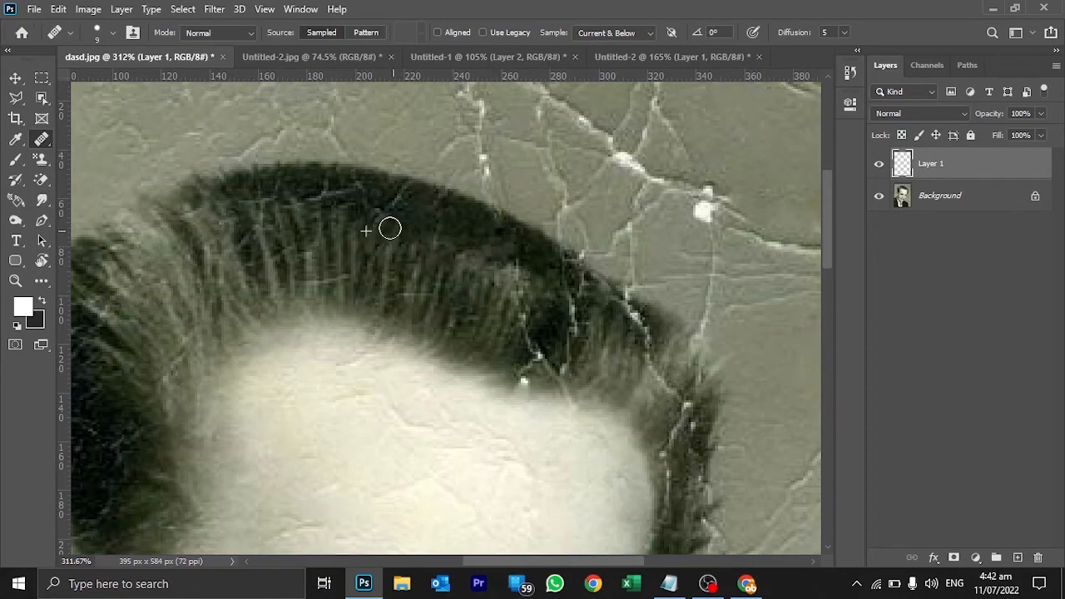
# Try to heal the background cracks above the hair with a 70 px Healing Brush, undo the strokes and shrink the brush again.
pyautogui.scroll(-4, 403, 268)
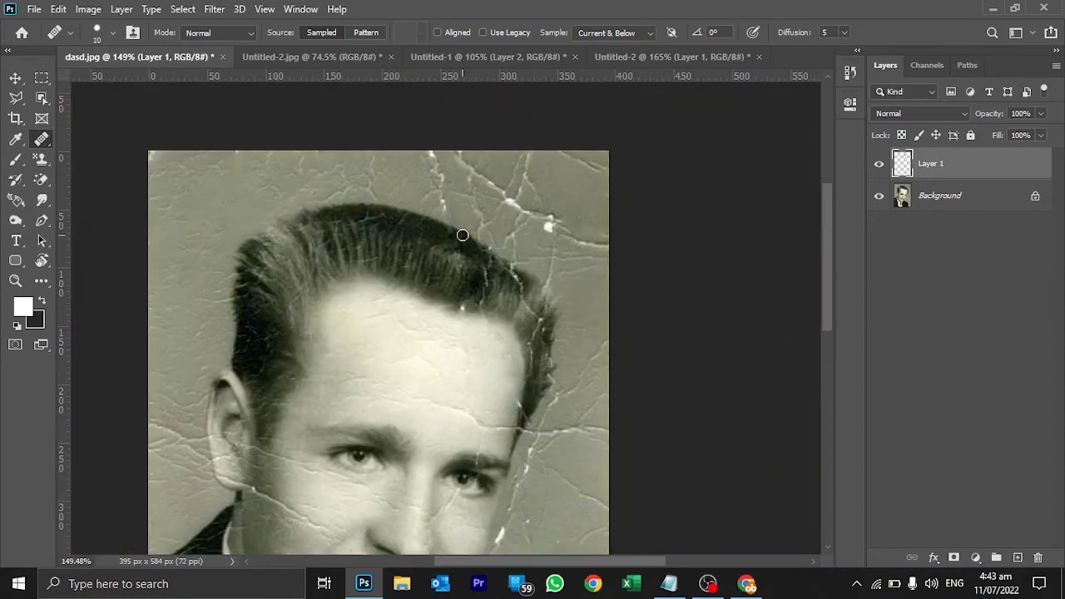
pyautogui.press(']')
pyautogui.press(']')
pyautogui.press(']')
pyautogui.press(']')
pyautogui.press(']')
pyautogui.press(']')
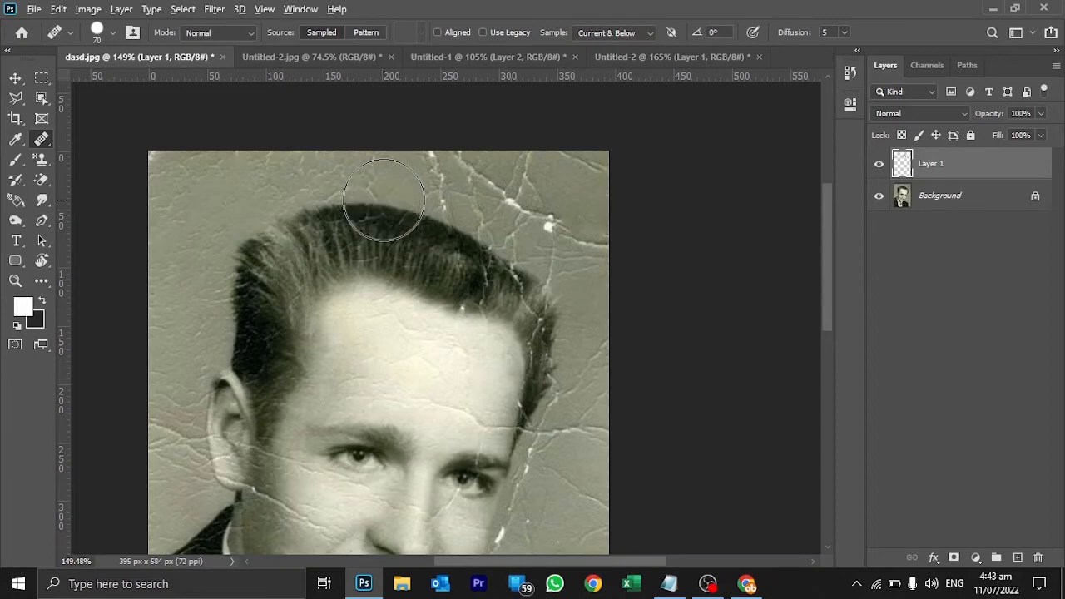
pyautogui.moveTo(447, 178)
pyautogui.mouseDown()
pyautogui.moveTo(526, 201)
pyautogui.moveTo(499, 250)
pyautogui.mouseUp()
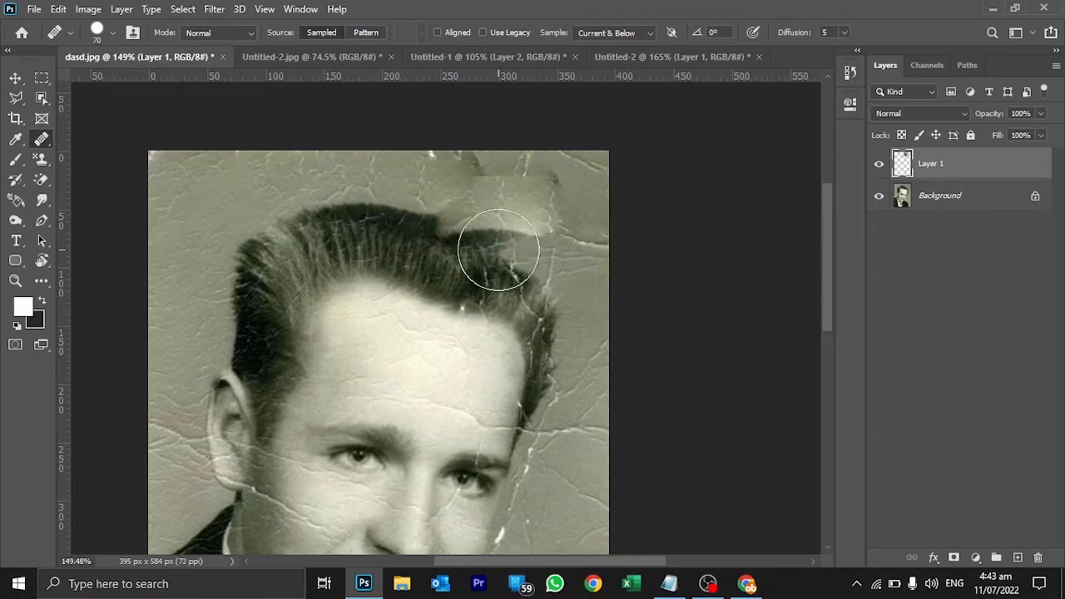
pyautogui.hotkey('ctrl', 'z')
pyautogui.hotkey('ctrl', 'z')
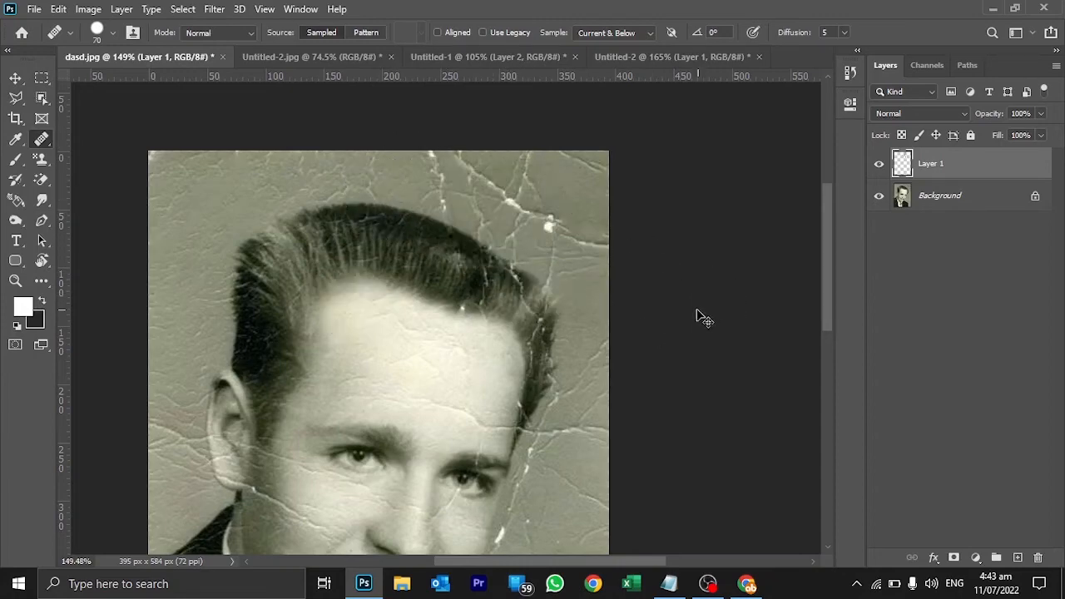
pyautogui.press('[')
pyautogui.press('[')
pyautogui.press('[')
pyautogui.press('[')
pyautogui.press('[')
# Heal the diagonal crease between the nose and the eye farther from the visible ear, refining it with a 5 px Healing Brush.
pyautogui.press('z')
pyautogui.moveTo(511, 314); pyautogui.dragTo(566, 374)
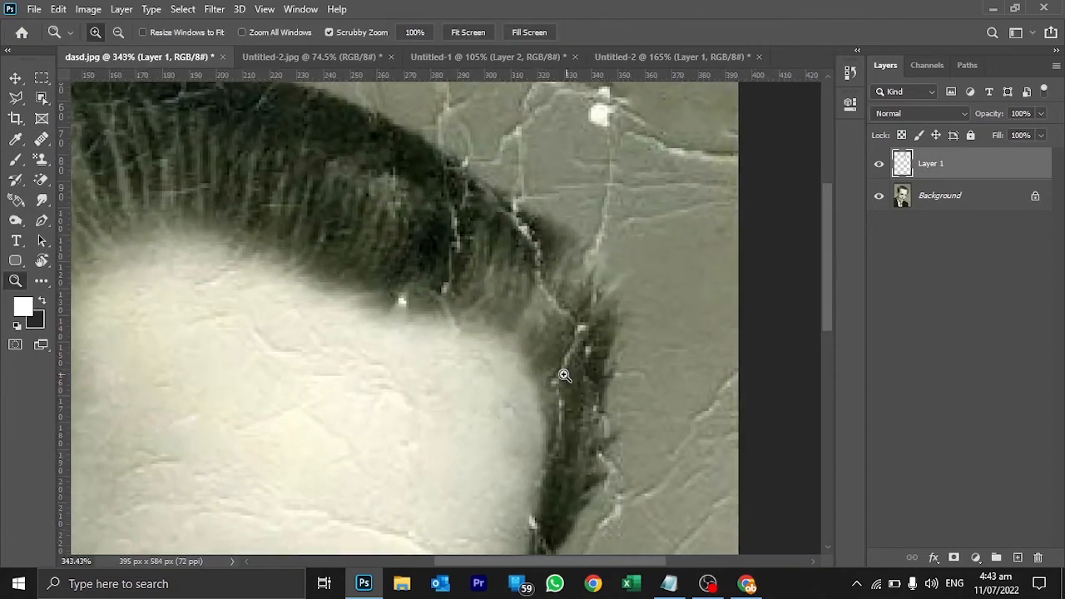
pyautogui.press('space')
pyautogui.moveTo(464, 447); pyautogui.dragTo(574, 210)
pyautogui.moveTo(490, 333); pyautogui.dragTo(539, 176)
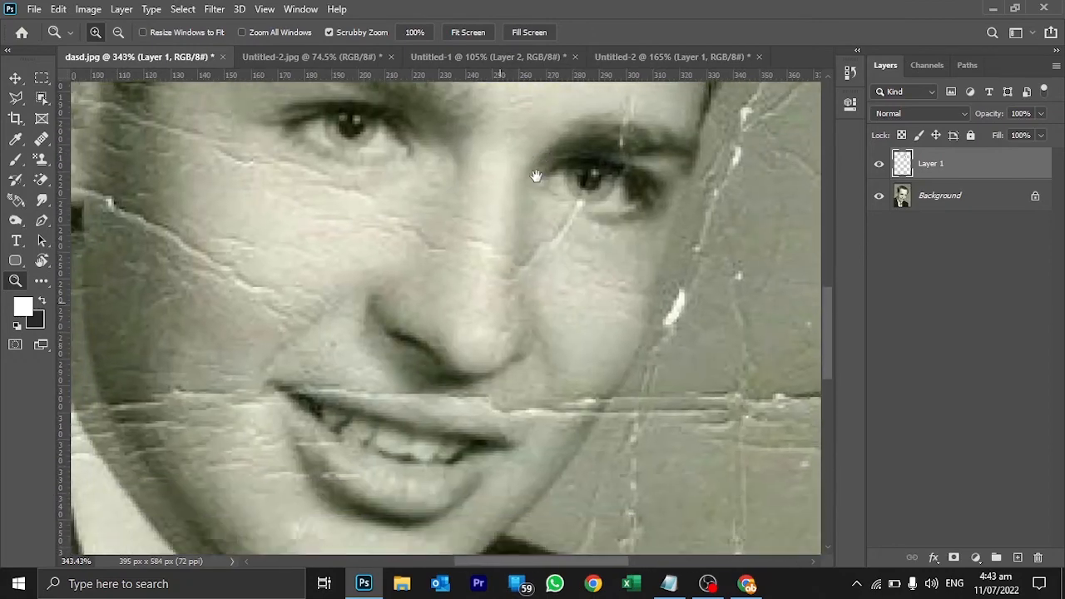
pyautogui.press('s')
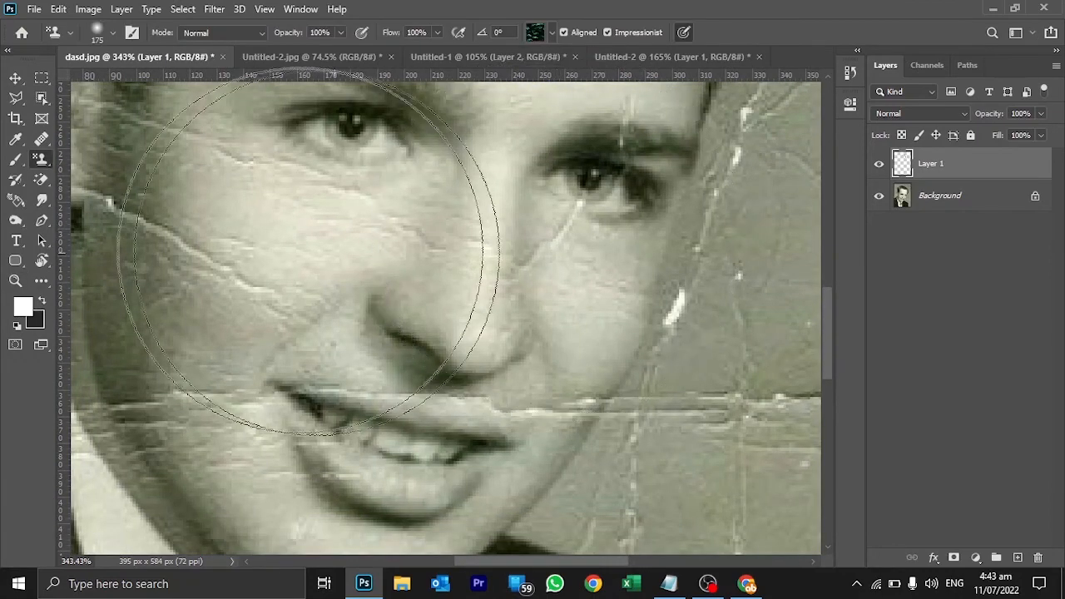
pyautogui.click(42, 139)
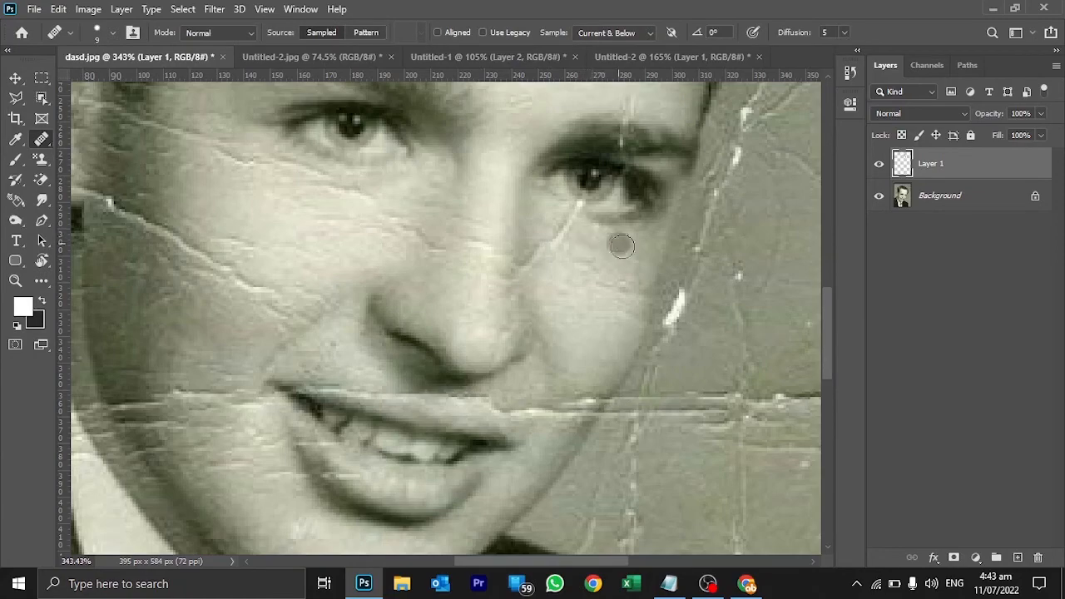
pyautogui.keyDown('alt'); pyautogui.click(594, 225); pyautogui.keyUp('alt')
pyautogui.moveTo(575, 217)
pyautogui.mouseDown()
pyautogui.moveTo(568, 227)
pyautogui.moveTo(613, 262)
pyautogui.mouseUp()
pyautogui.press('z')
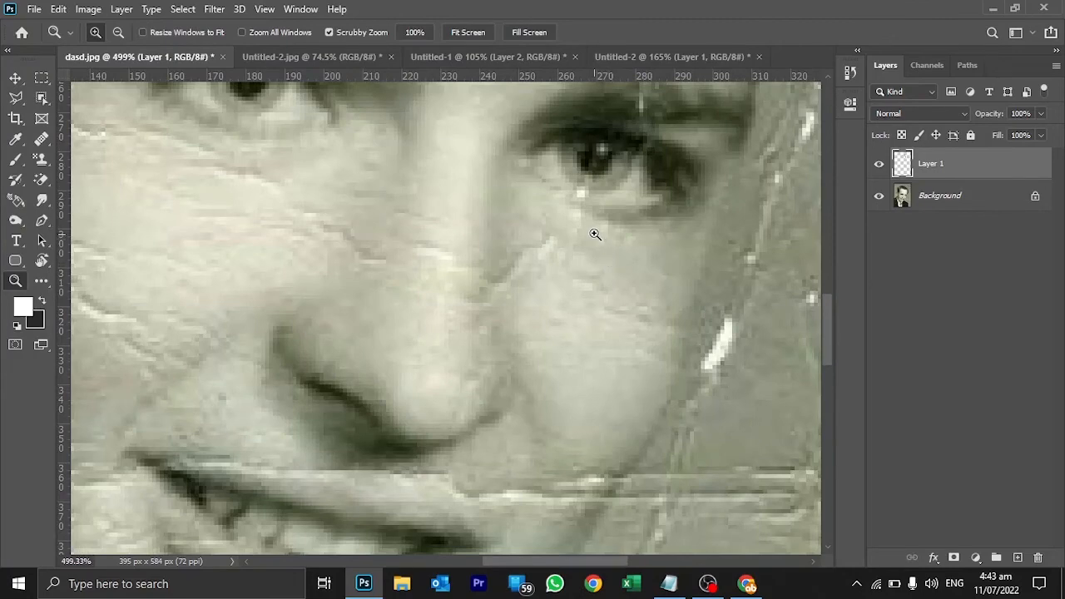
pyautogui.press('j')
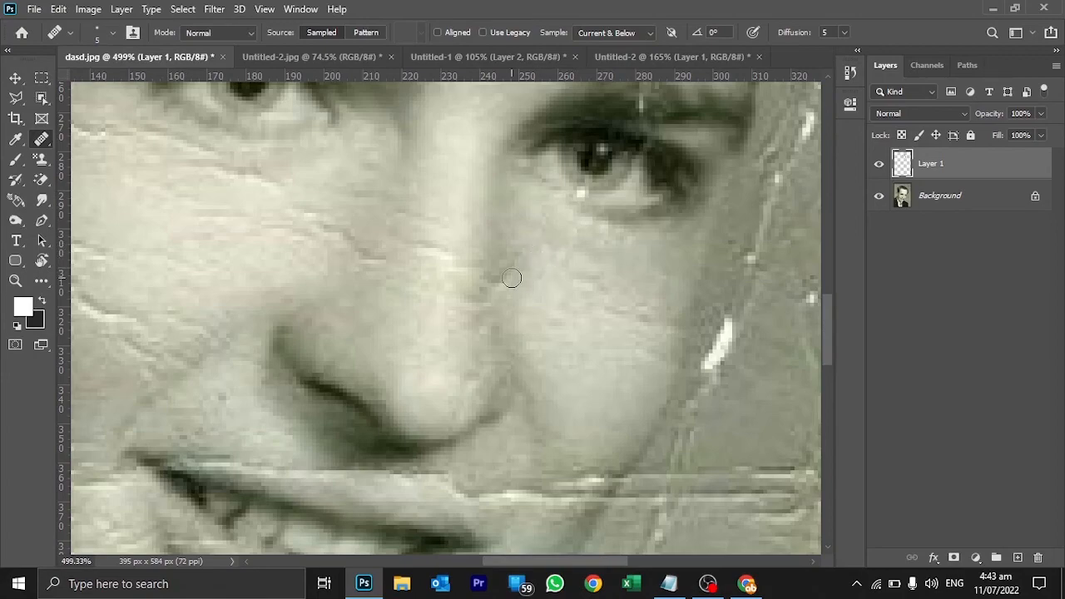
pyautogui.press('z')
pyautogui.moveTo(603, 328); pyautogui.dragTo(497, 301)
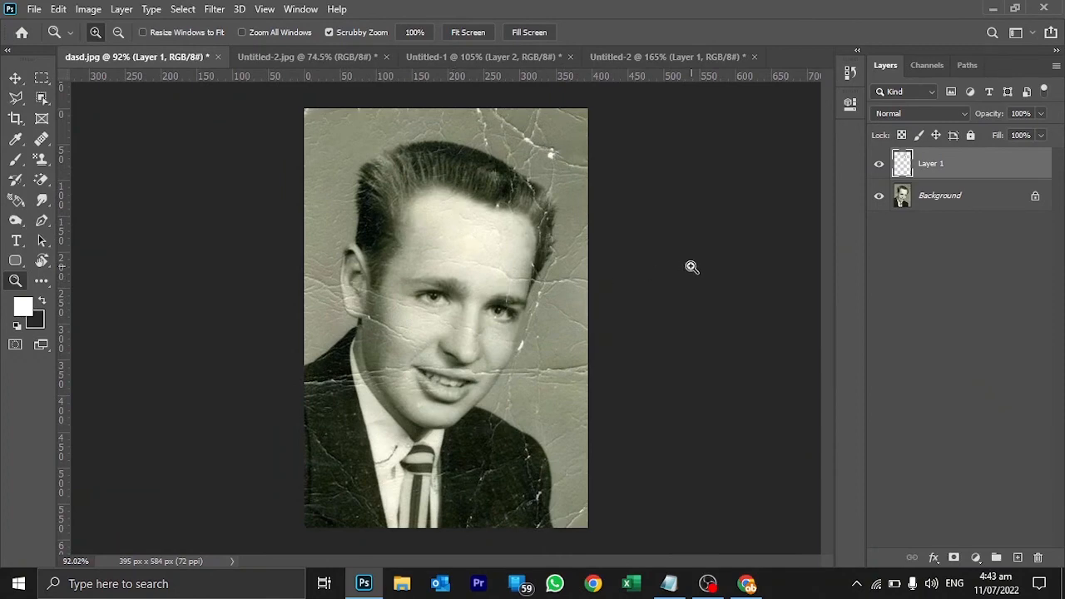
pyautogui.click(42, 139)
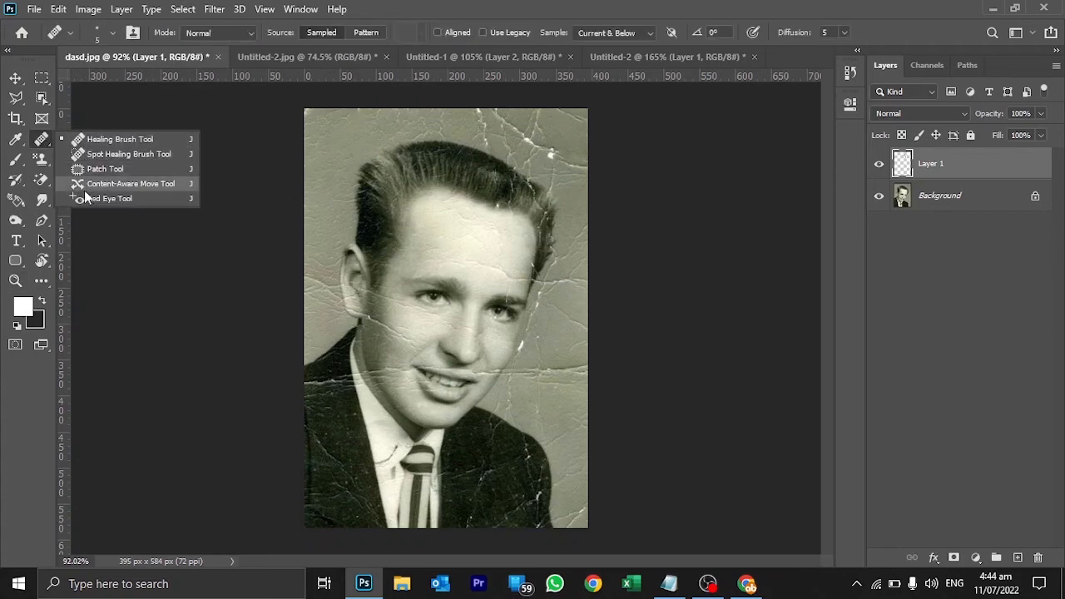
pyautogui.click(602, 243)
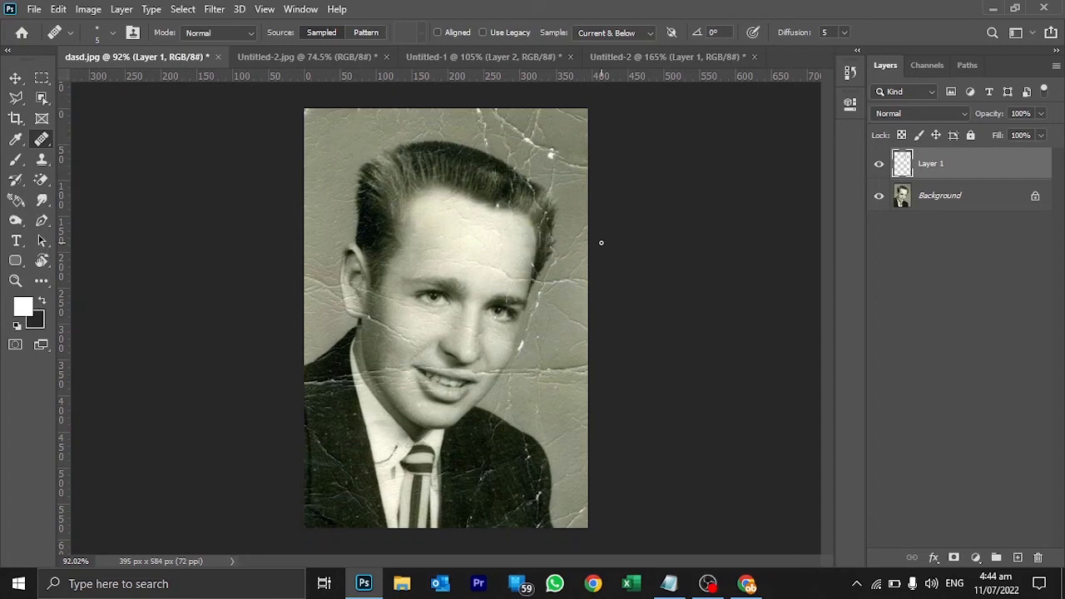